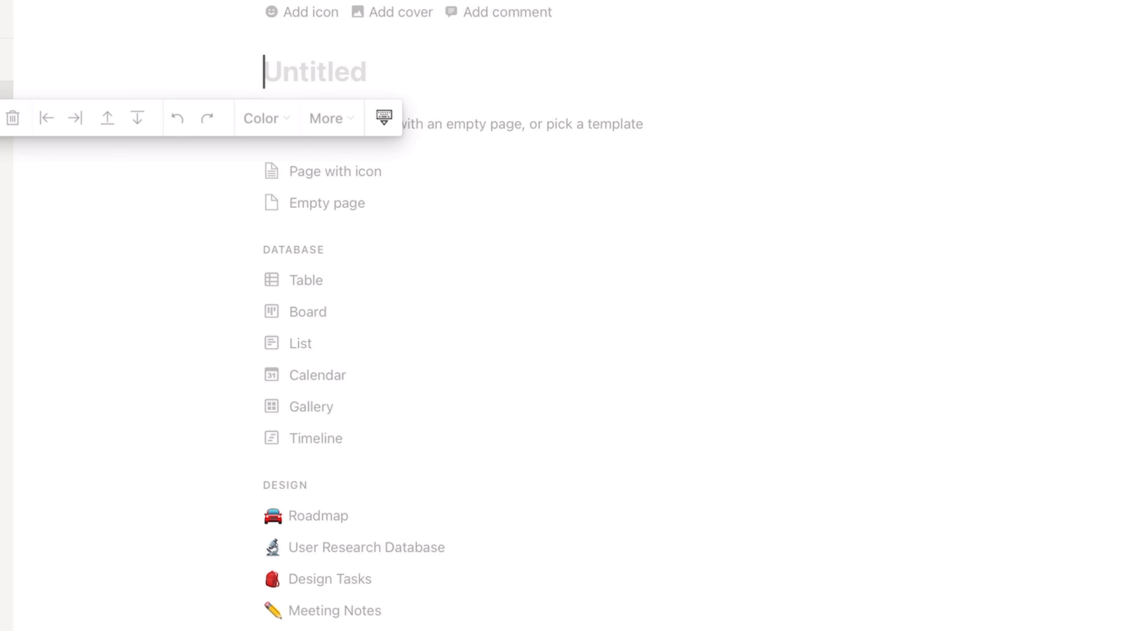
- Title the new page "Suivi quotidien" and start its body as an empty page
type("S")
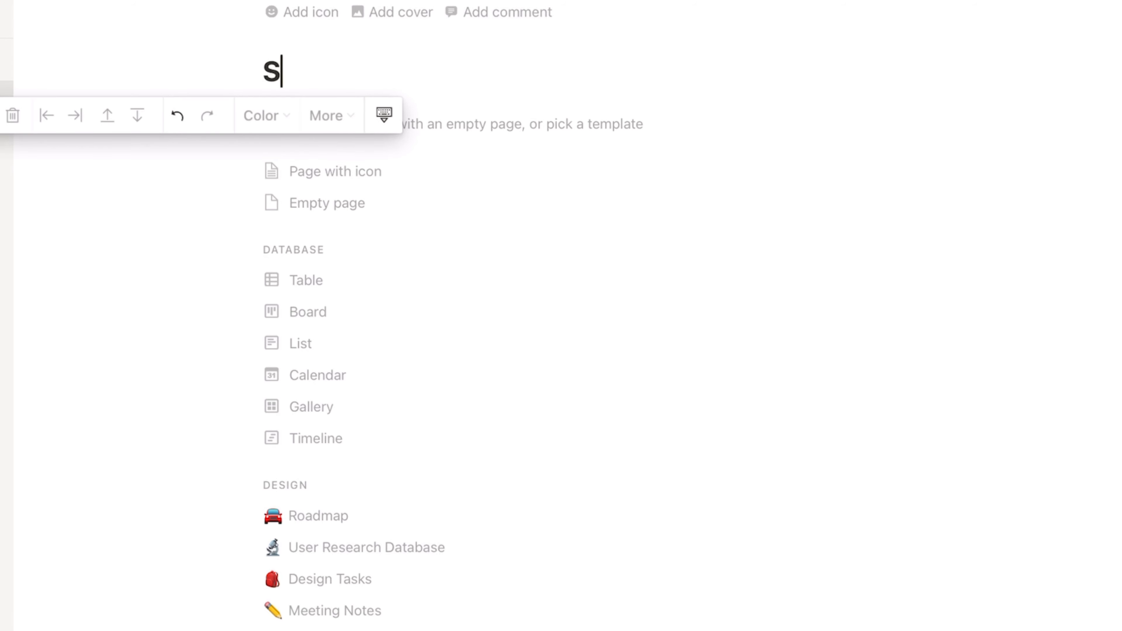
type("uivi quotie")
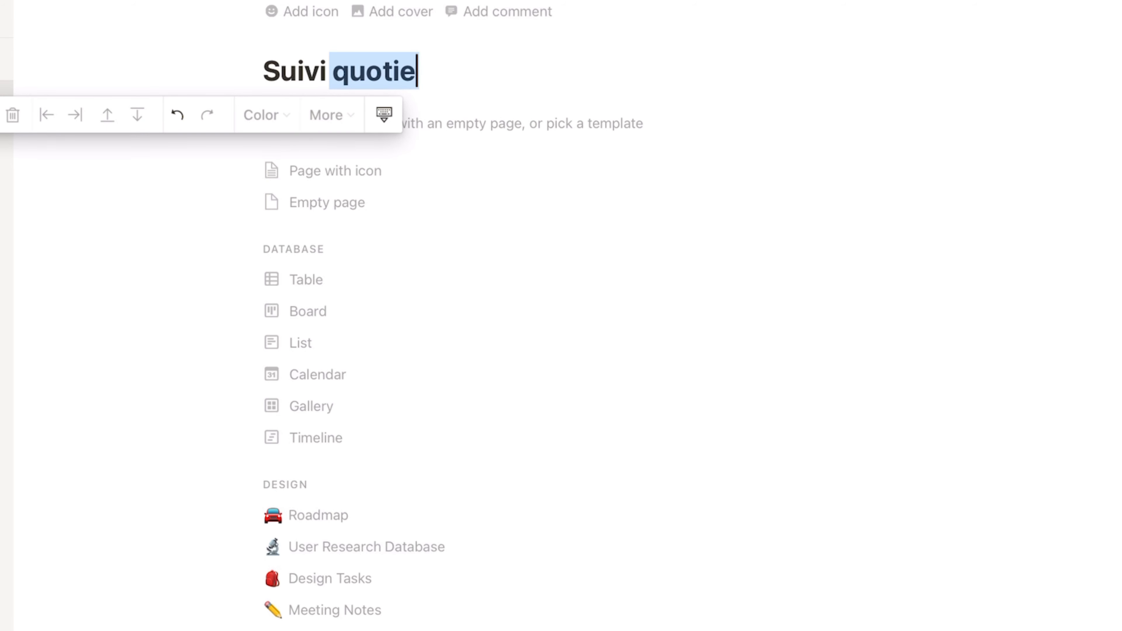
key("BackSpace")
type("dien")
key("Return")
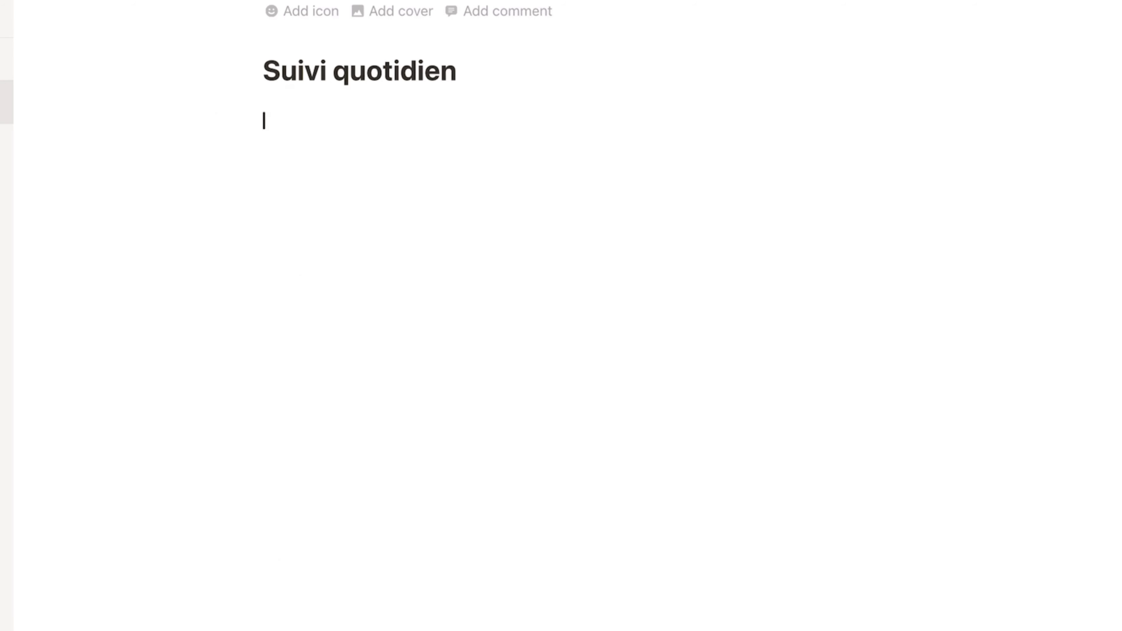
- Insert an inline table database below a blank line on the page and title it "Suivi"
key("Return")
type("/tab")
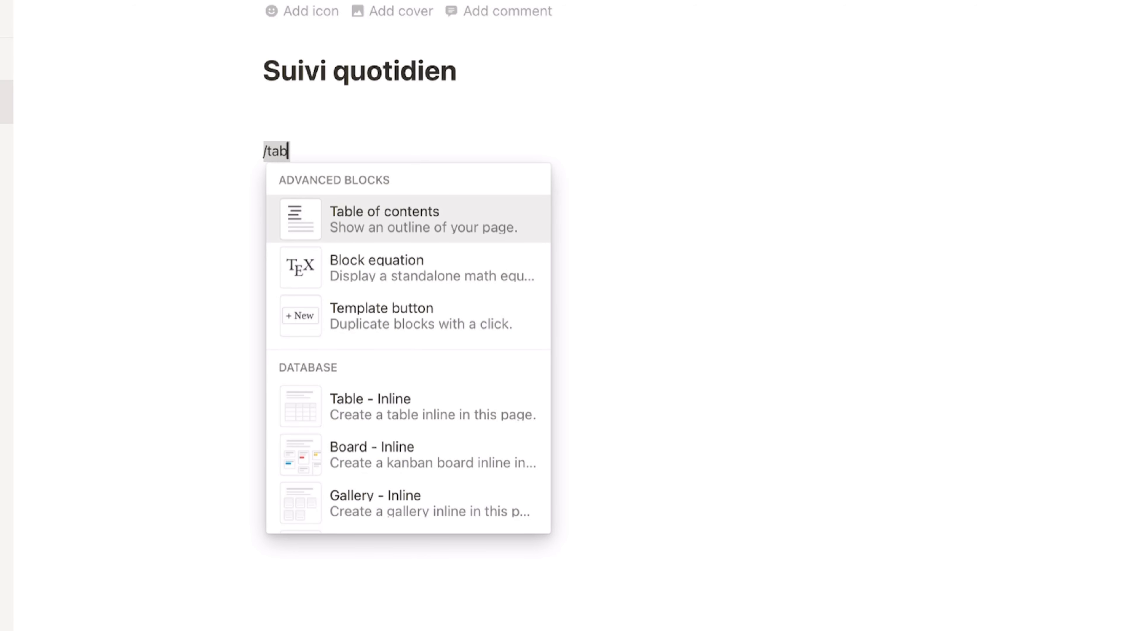
left_click(370, 404)
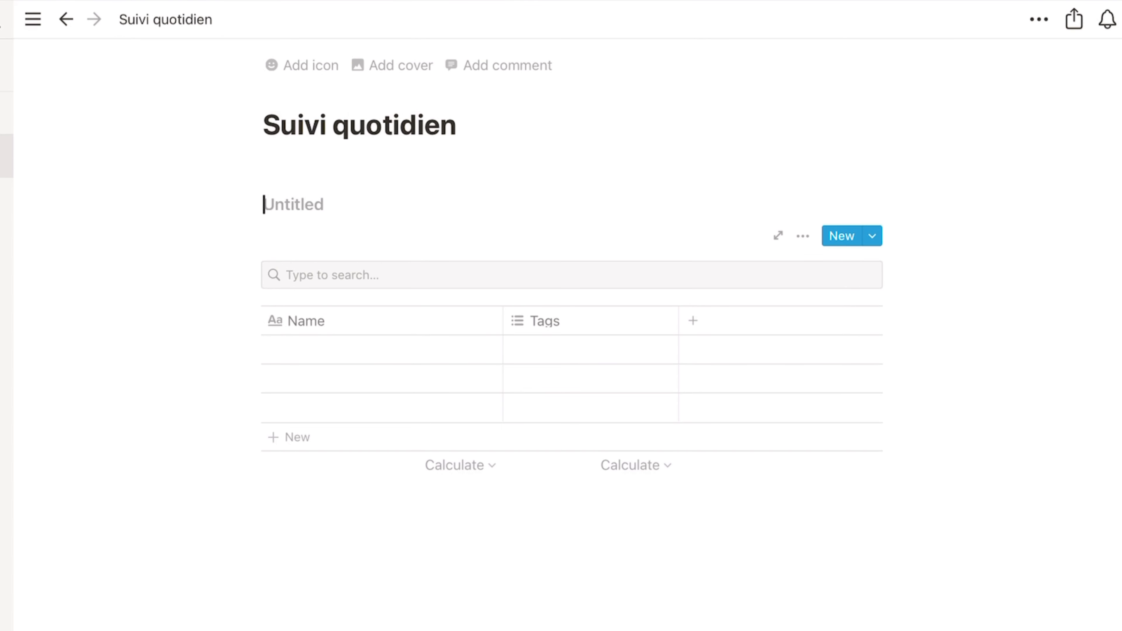
type("Suivi")
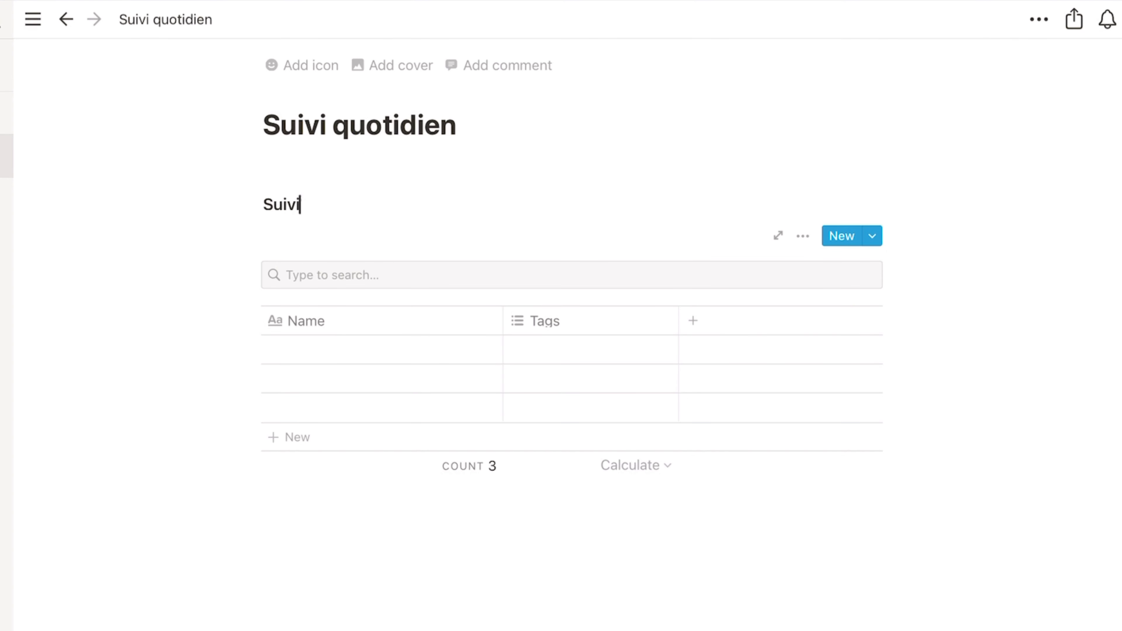
- Rename the table's Name property as "Jour"
left_click(306, 320)
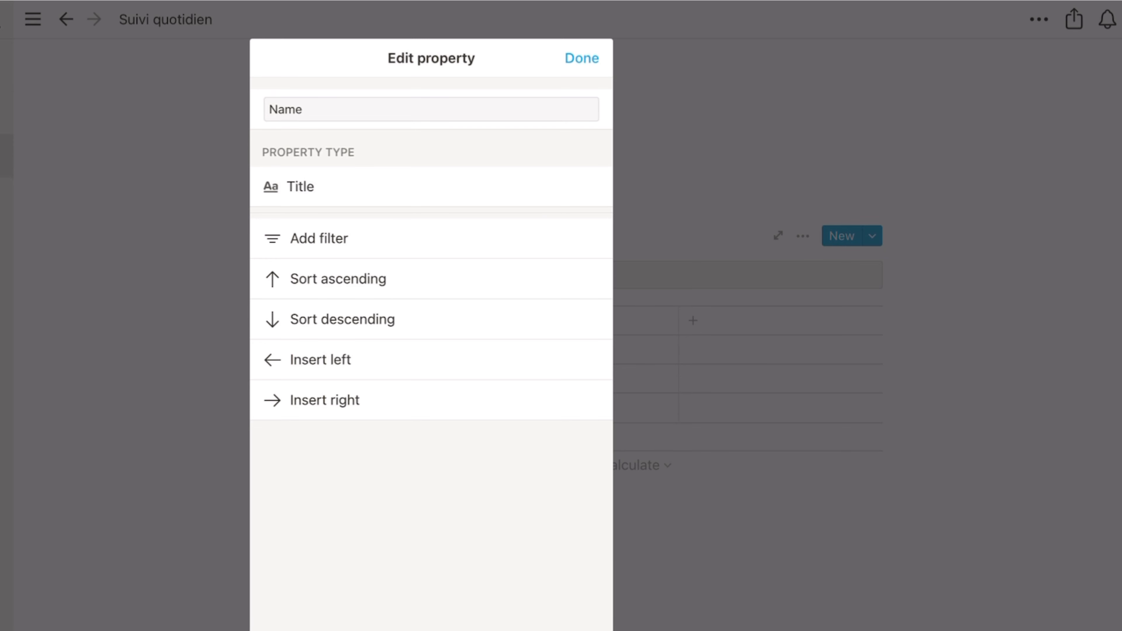
left_click(303, 109)
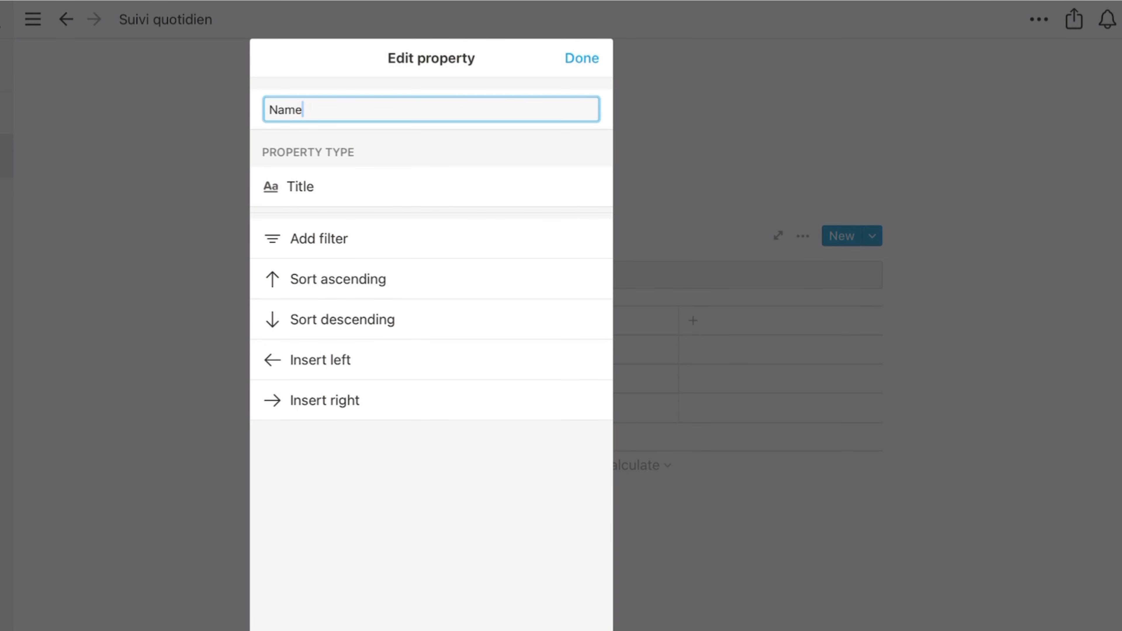
key("BackSpace")
key("BackSpace")
key("BackSpace")
key("BackSpace")
type("Jour")
key("Return")
- Change the Tags property to the Date type and rename it "Date"
left_click(570, 321)
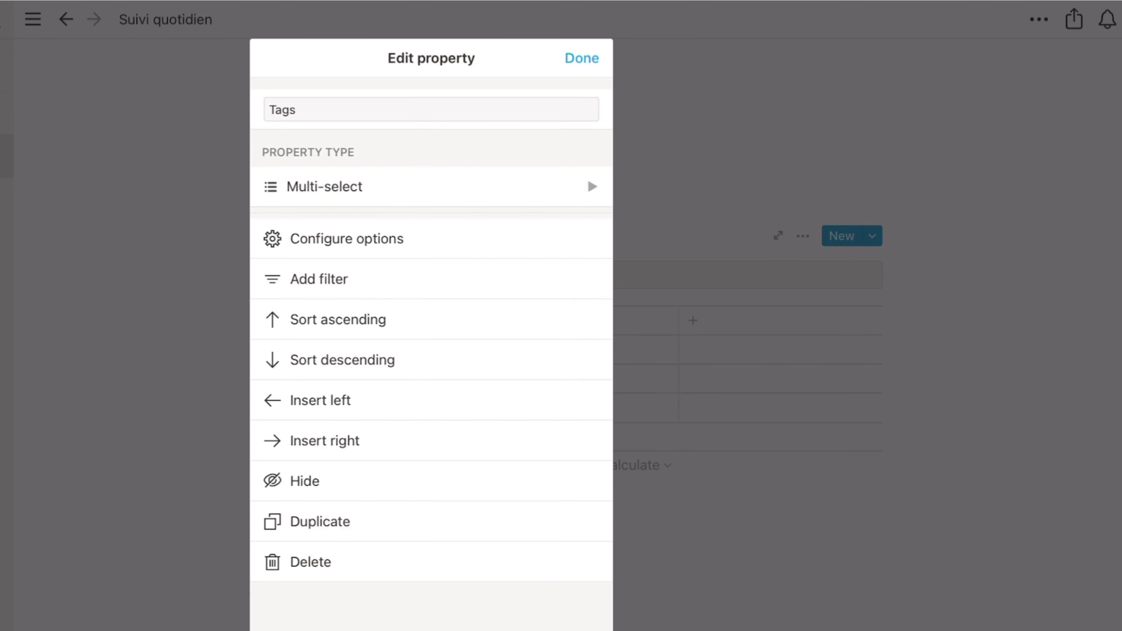
left_click(592, 186)
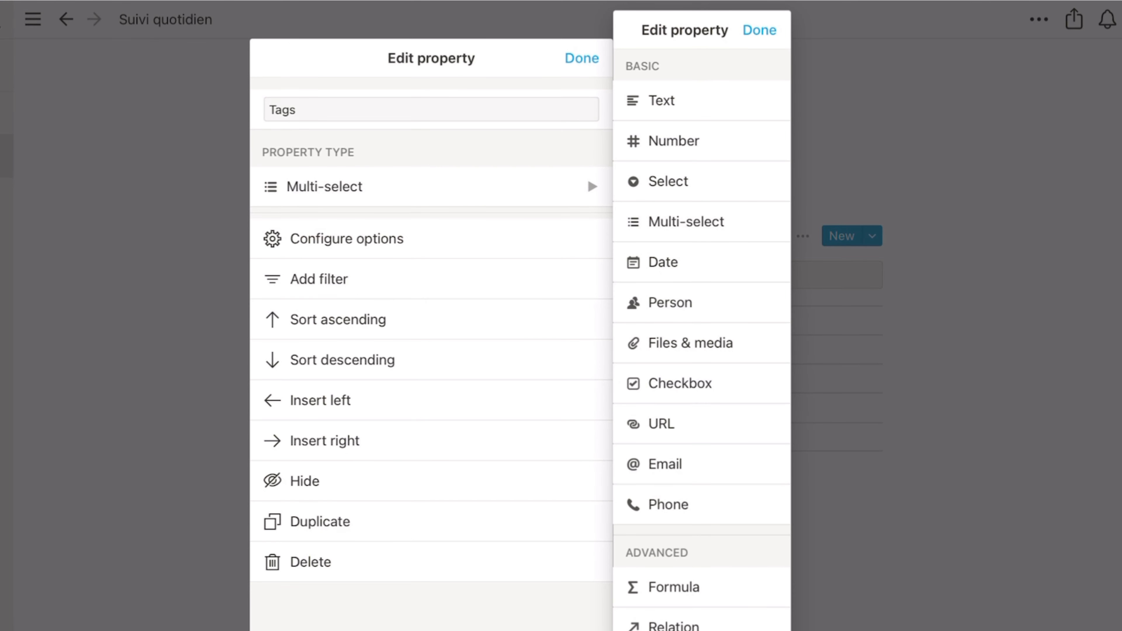
left_click(662, 262)
left_click(545, 321)
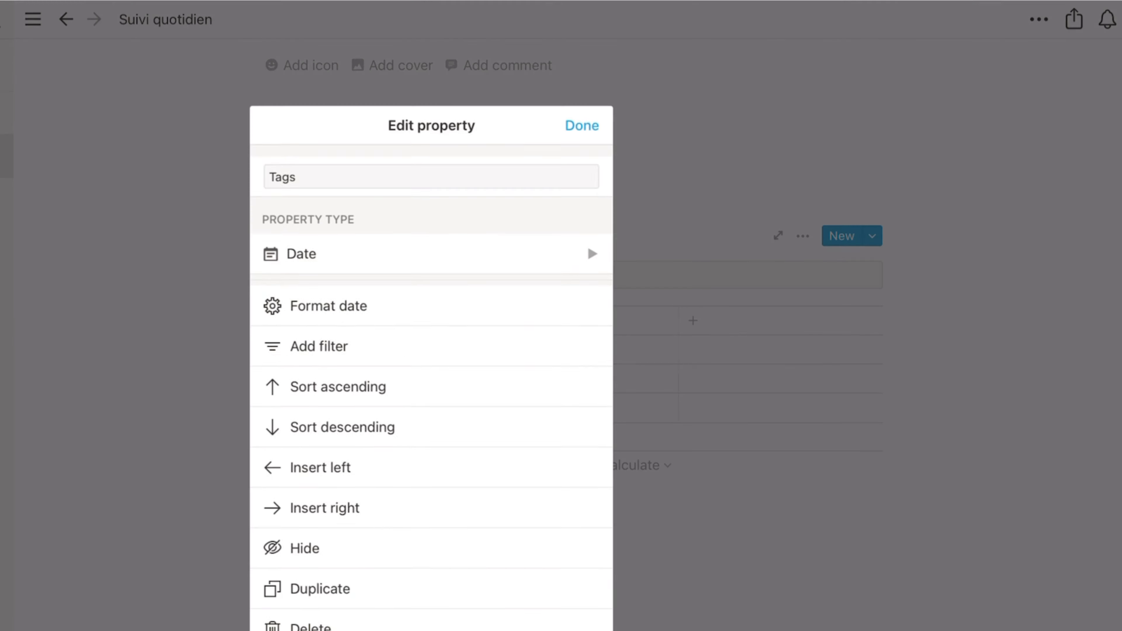
left_click(296, 110)
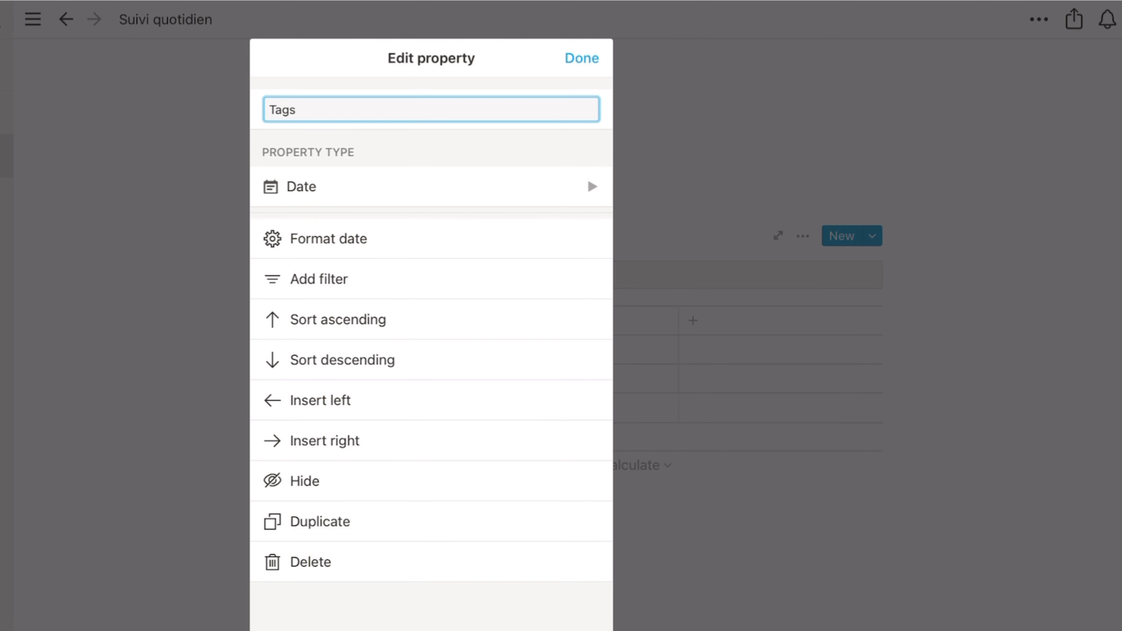
key("BackSpace")
key("BackSpace")
key("BackSpace")
type("Da")
key("Return")
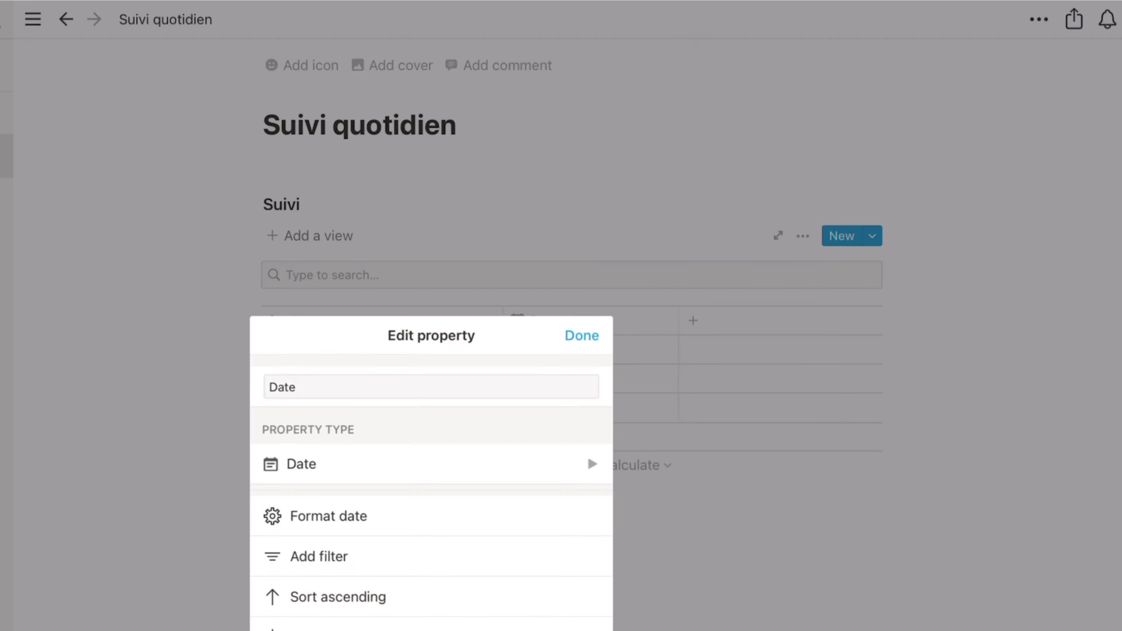
- Add a new property named "JourNom" to the table and make it a Formula property
left_click(693, 320)
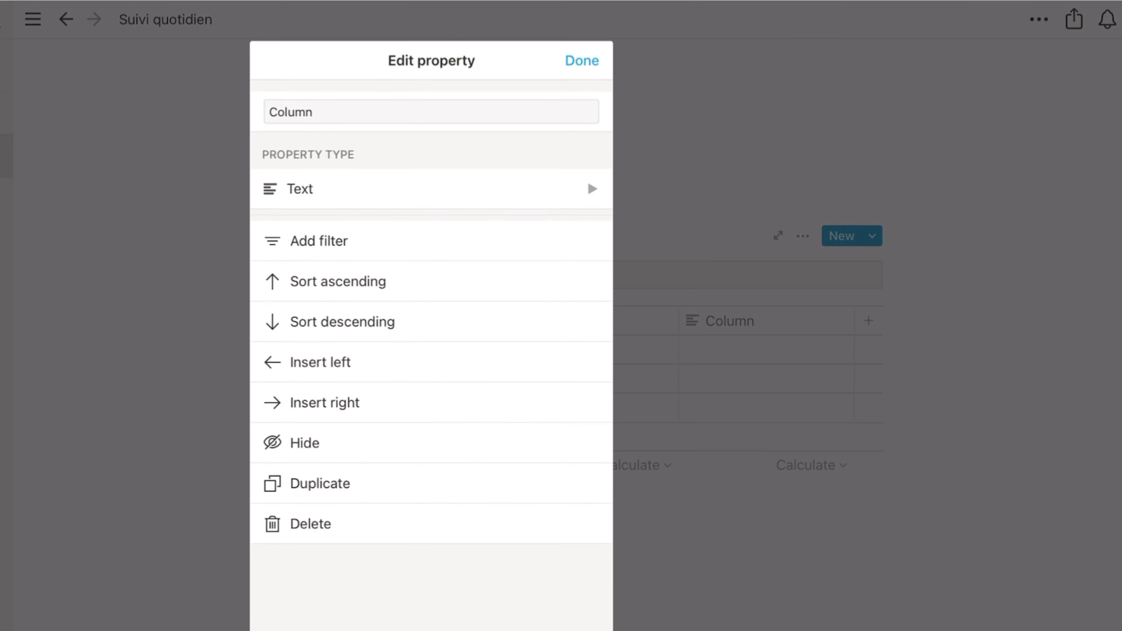
left_click(315, 110)
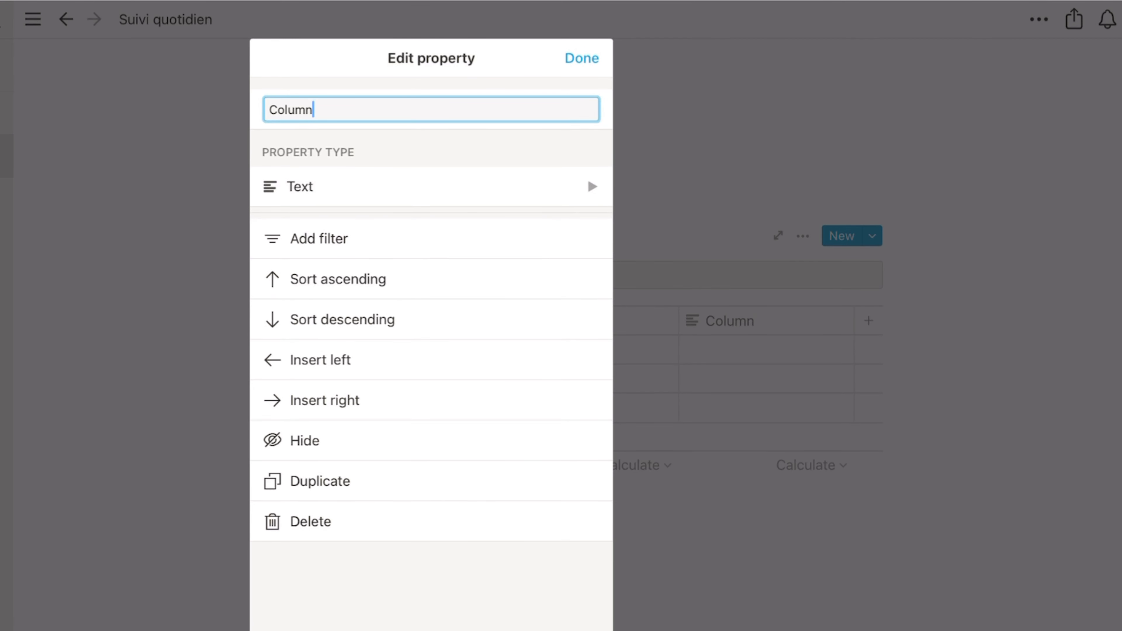
key("BackSpace")
key("BackSpace")
key("BackSpace")
key("BackSpace")
key("BackSpace")
key("BackSpace")
type("Jour")
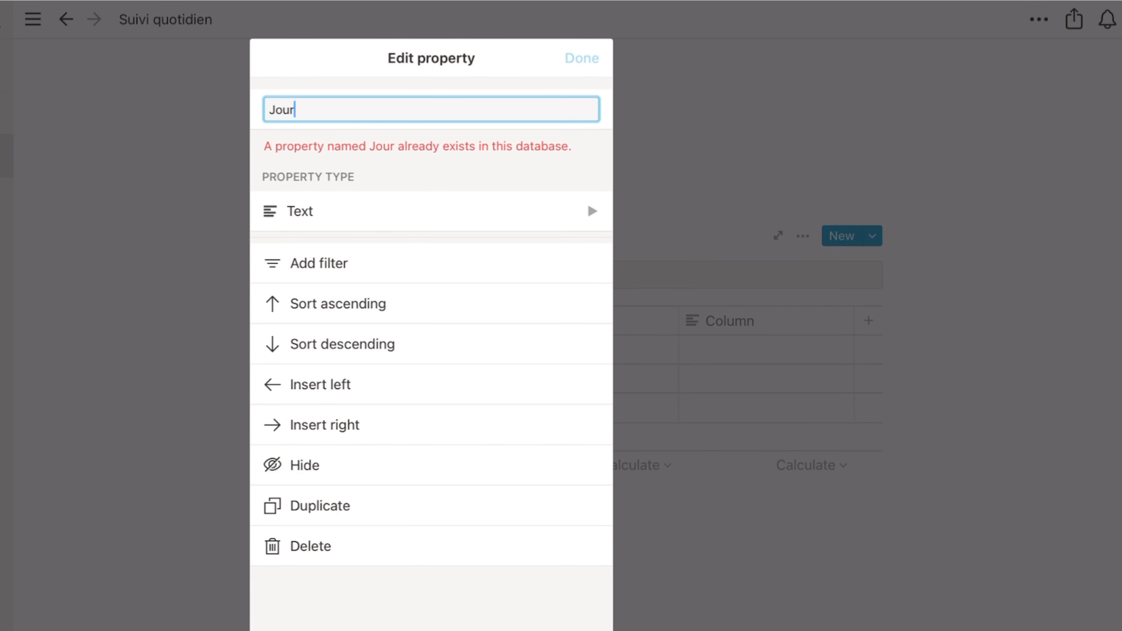
type("Nom")
left_click(300, 186)
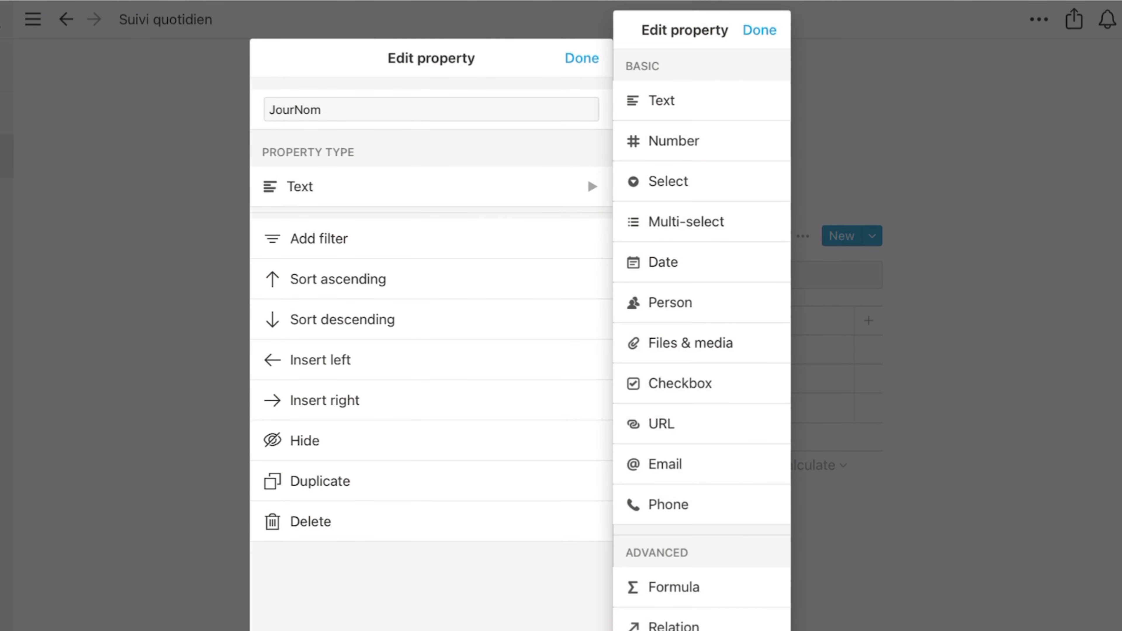
left_click(674, 587)
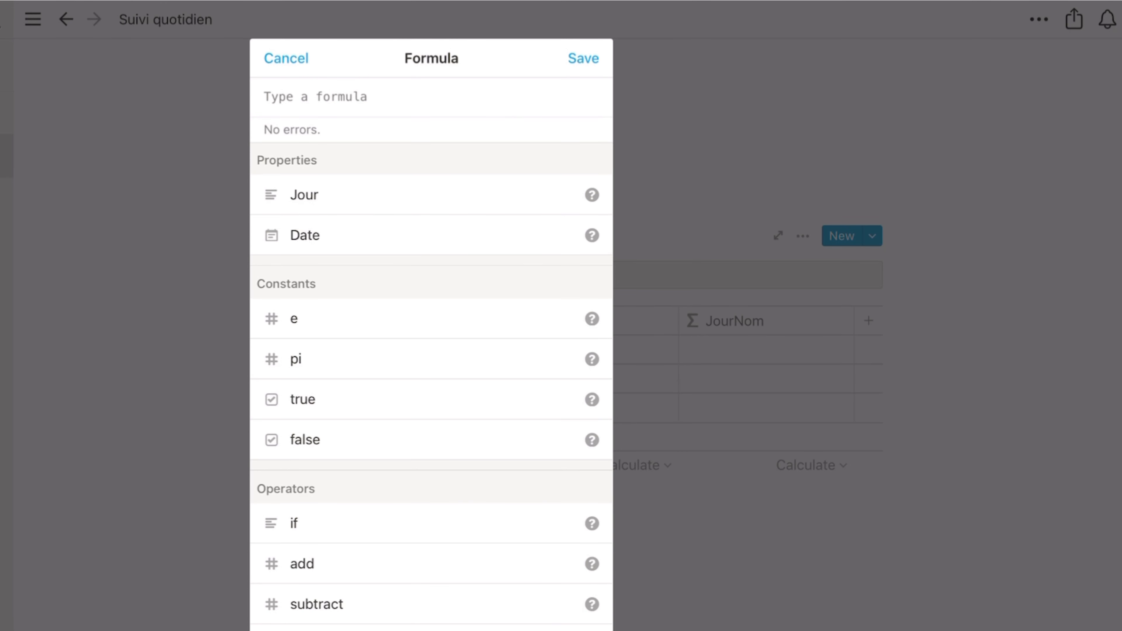
- Set the JourNom formula to formatDate(prop("Date"), "dddd") and save it
left_click(304, 236)
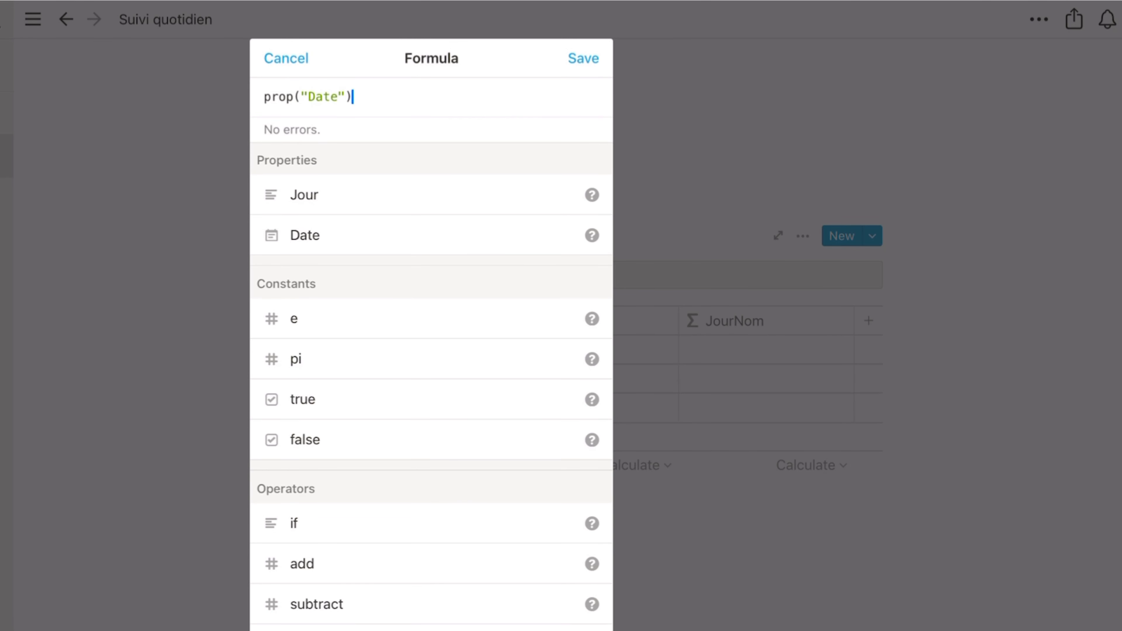
key("Left")
key("Left")
key("Left")
key("Left")
key("Left")
key("Left")
key("Left")
key("Left")
key("Left")
key("Left")
key("Left")
key("Left")
type("format")
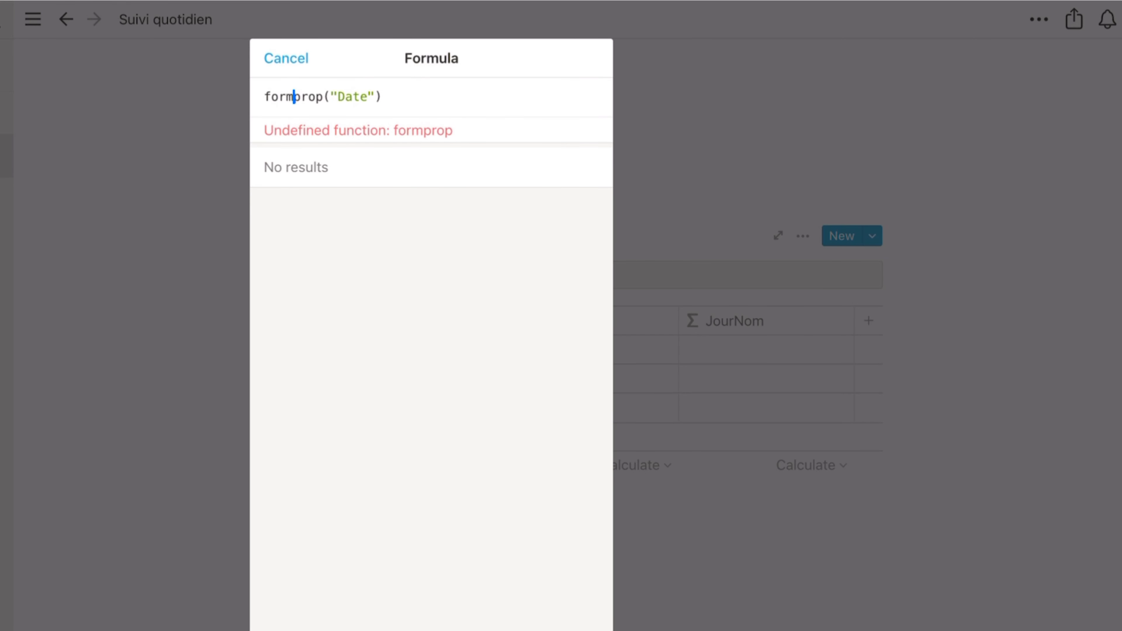
type("Date'")
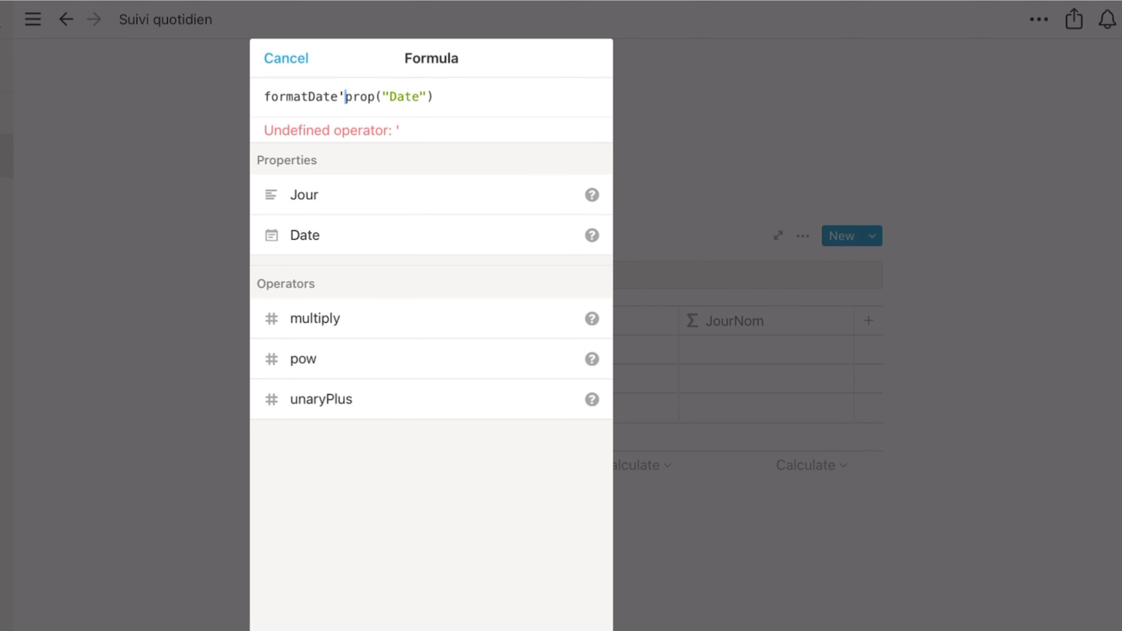
key("BackSpace")
type("(")
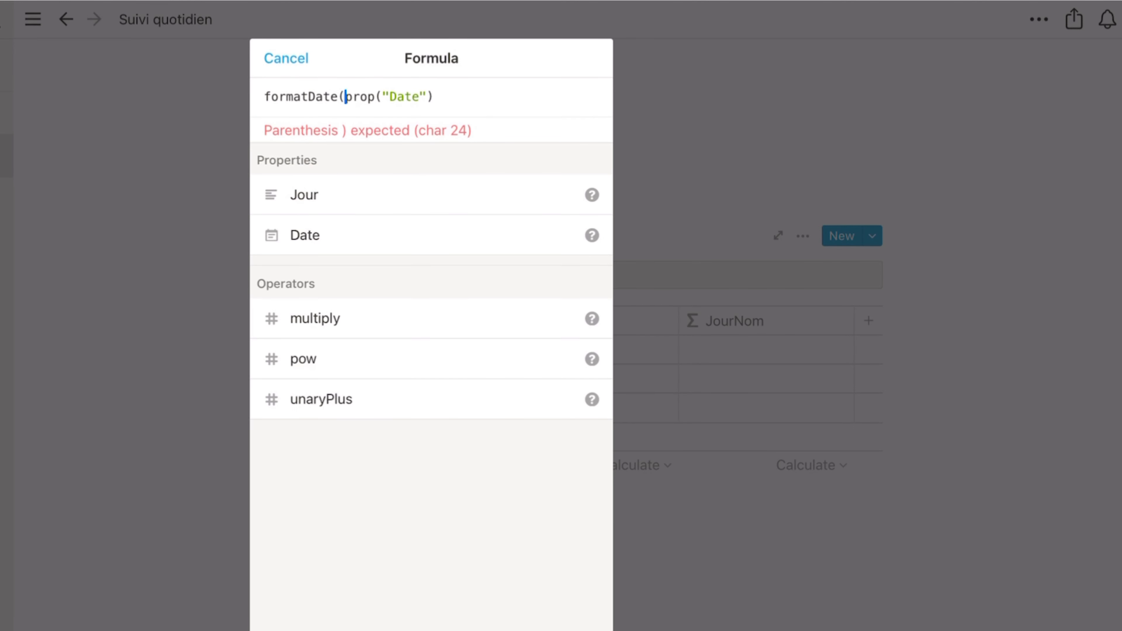
left_click(435, 97)
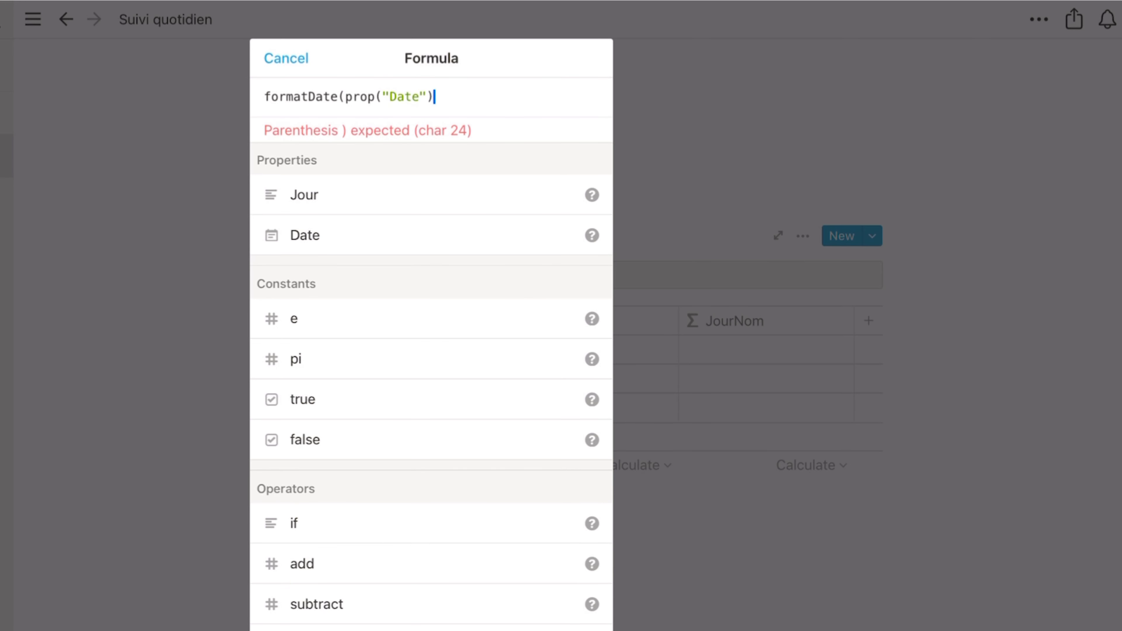
type(", \"dddd")
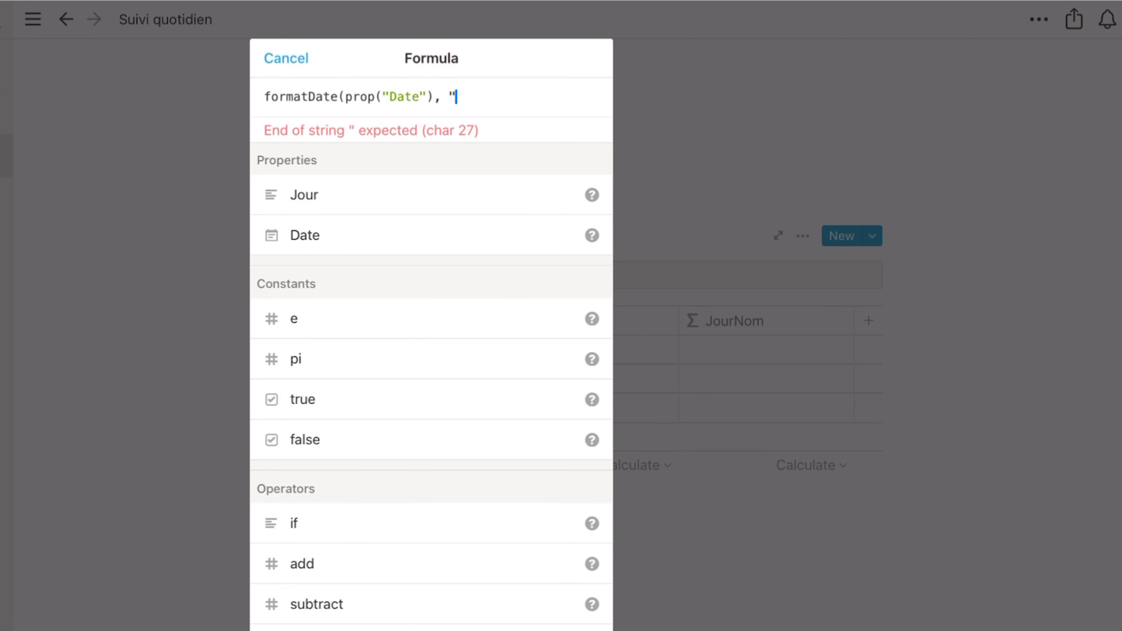
type("\"")
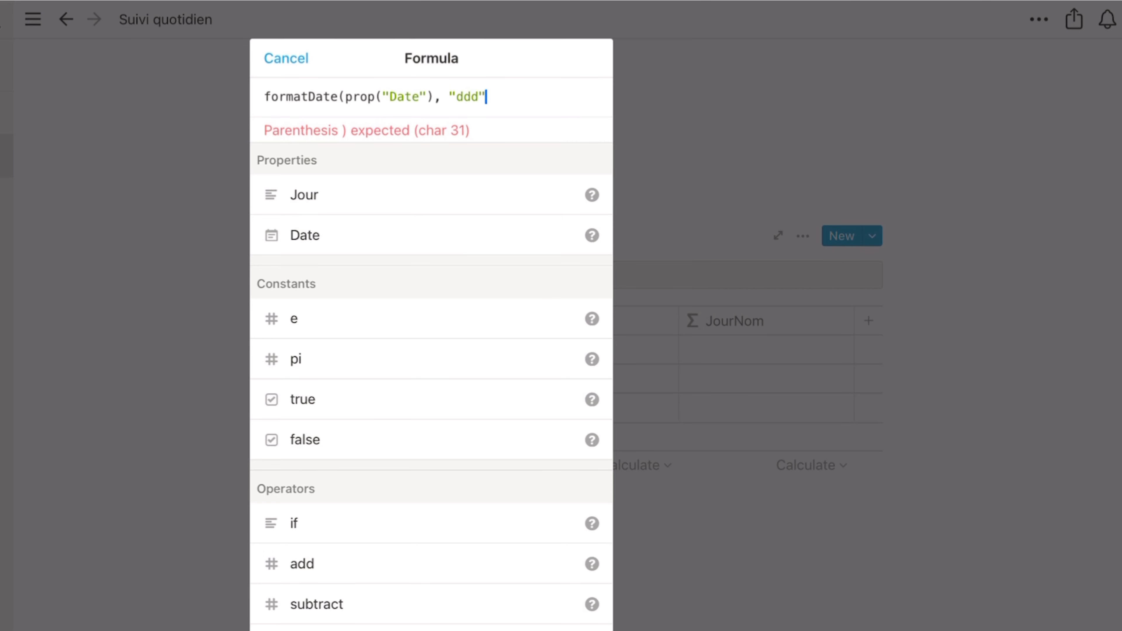
key("BackSpace")
type("d\")")
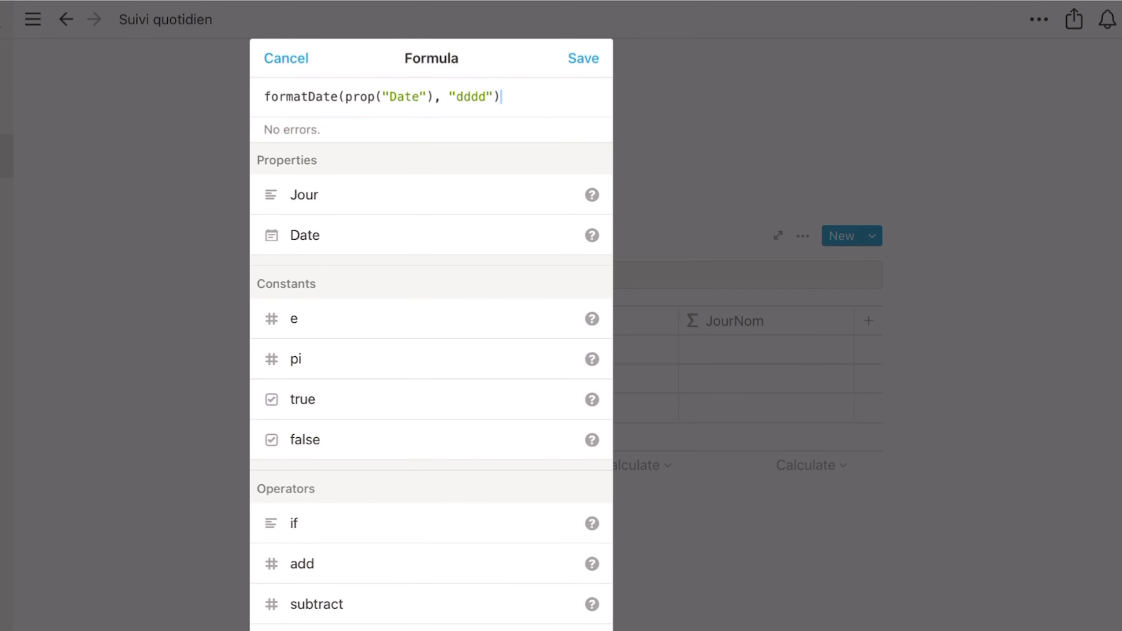
key("Return")
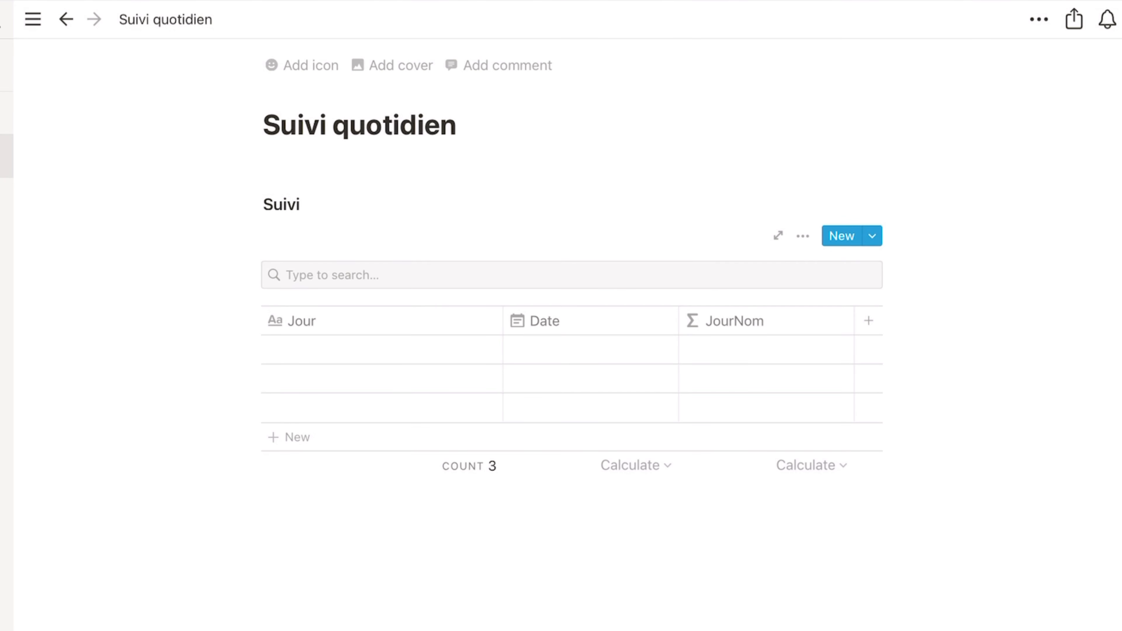
- Set the Date of the table's first row to May 14, 2021
left_click(590, 349)
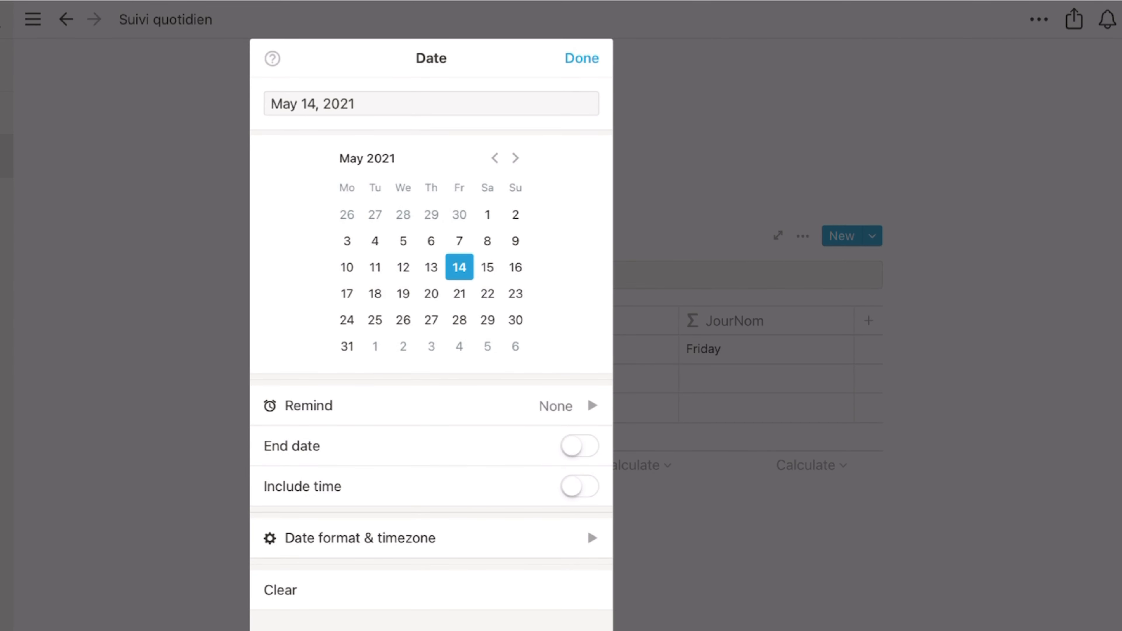
key("Escape")
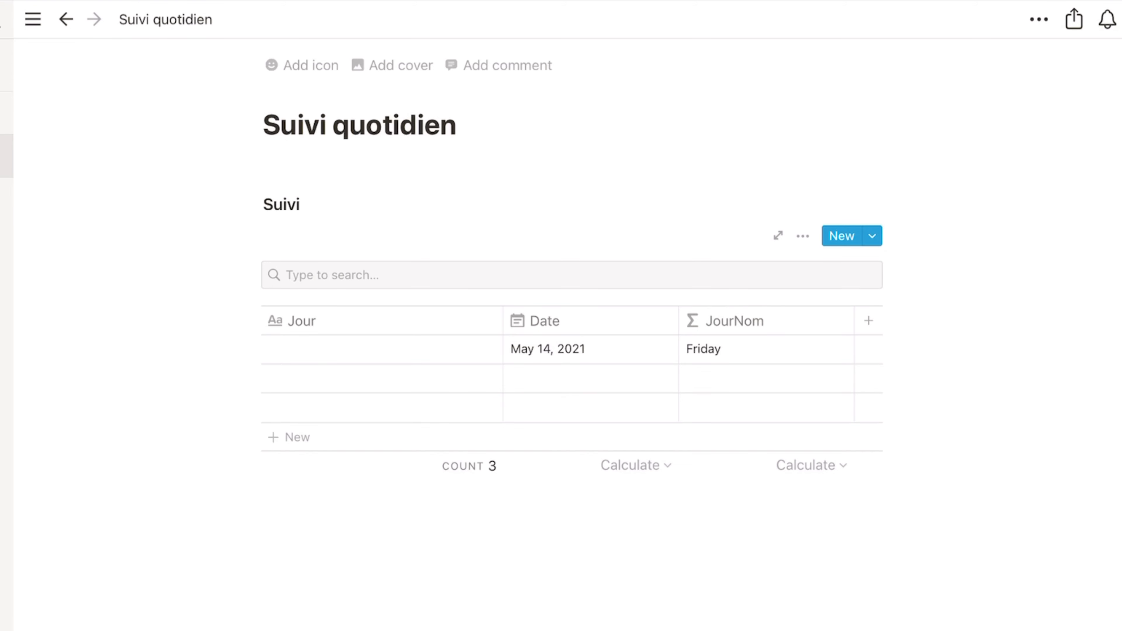
left_click(544, 321)
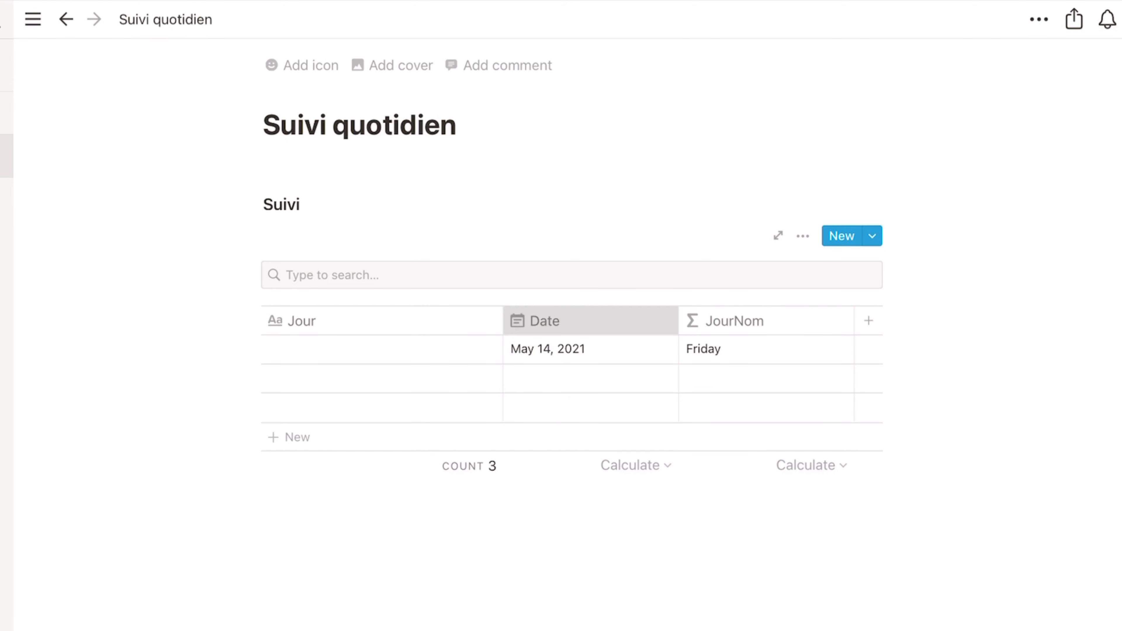
left_click(581, 58)
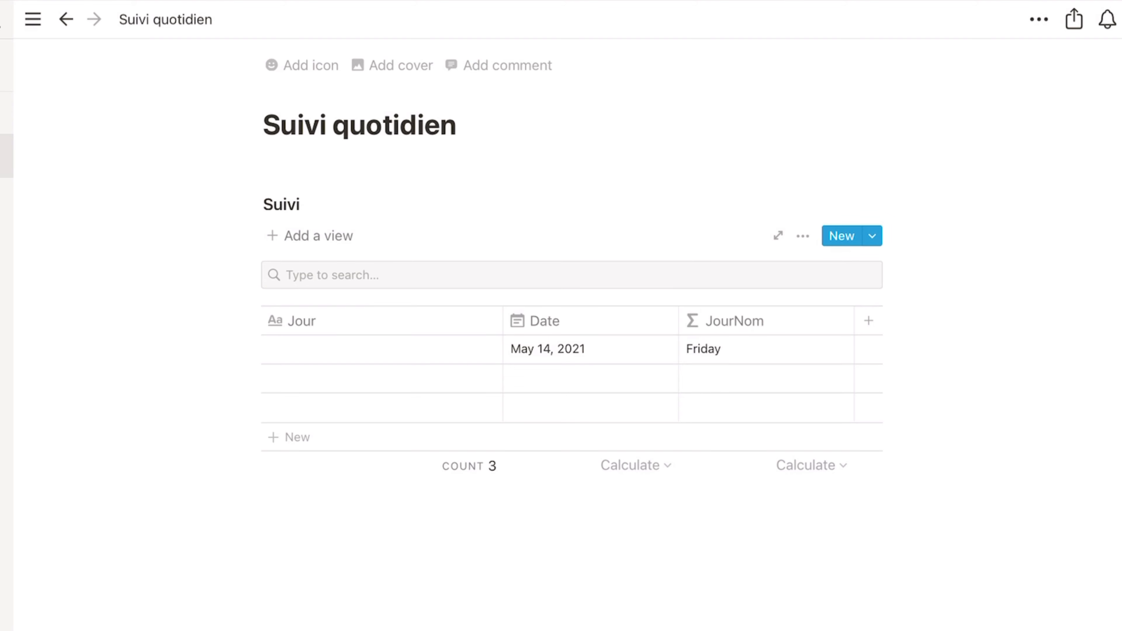
- Add a new property named "Poids" after JourNom and set its type to Number
left_click(868, 320)
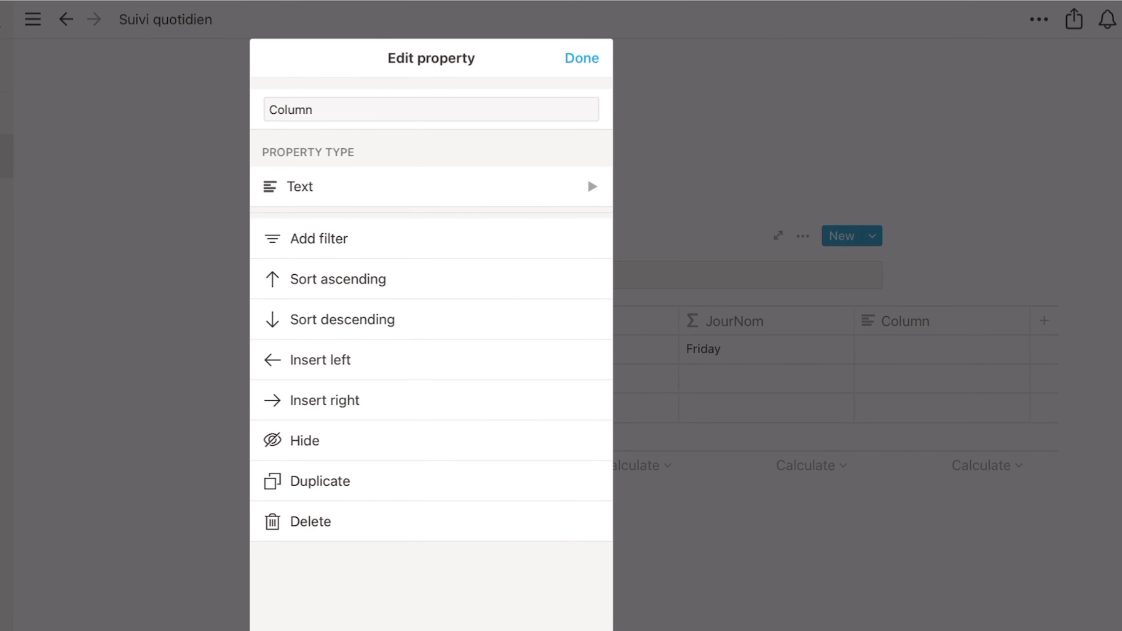
left_click(313, 109)
key("BackSpace")
key("BackSpace")
key("BackSpace")
key("BackSpace")
key("BackSpace")
key("BackSpace")
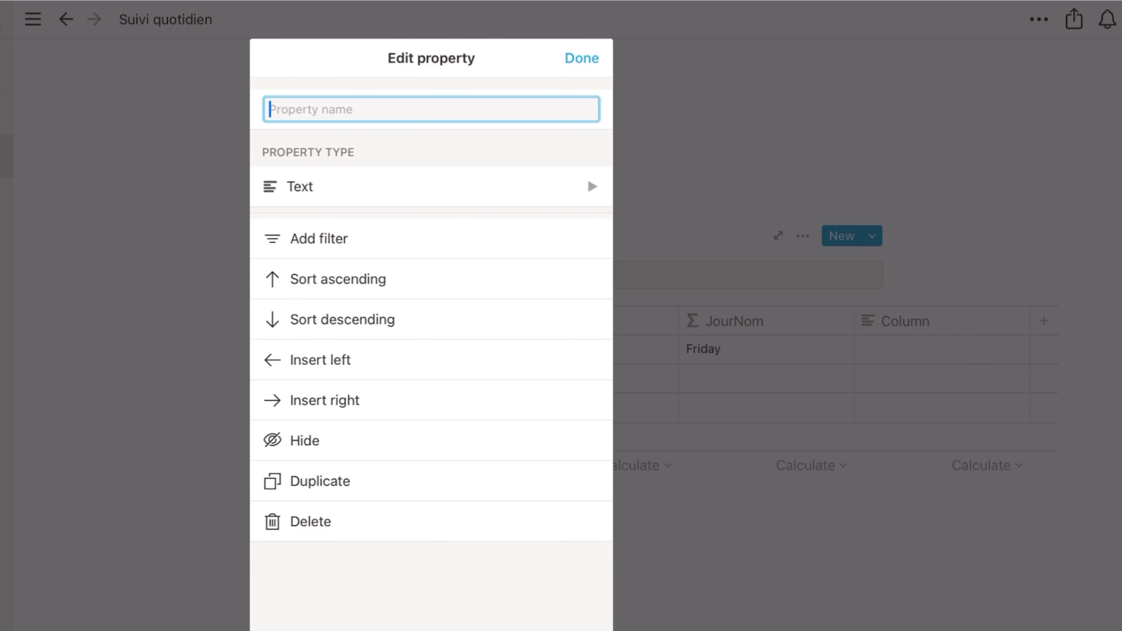
type("Poids")
left_click(432, 186)
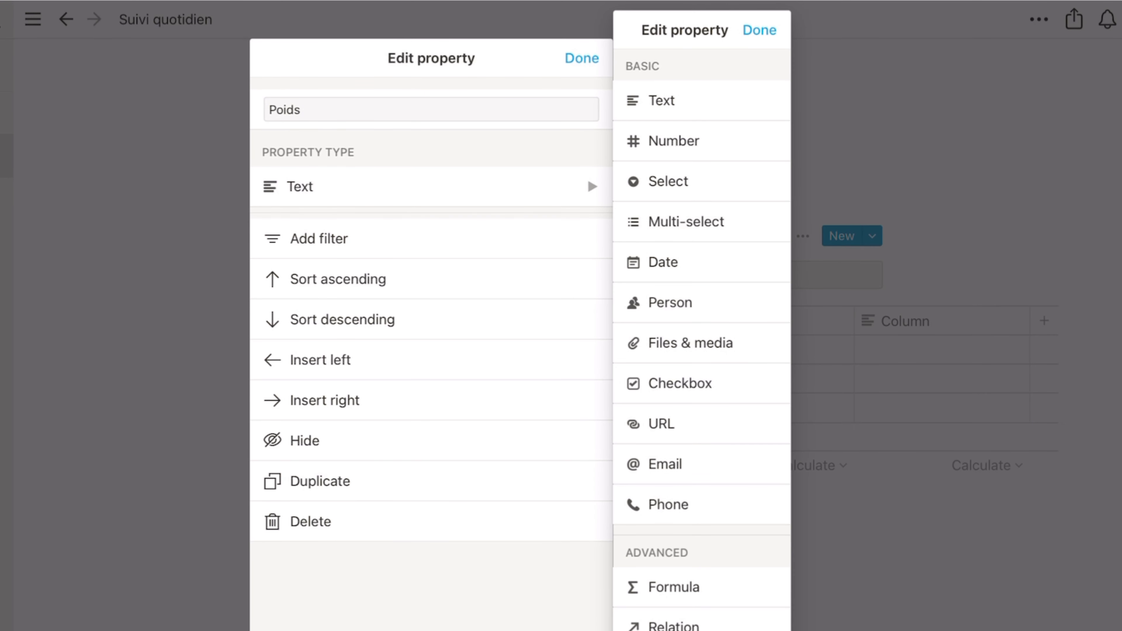
left_click(673, 141)
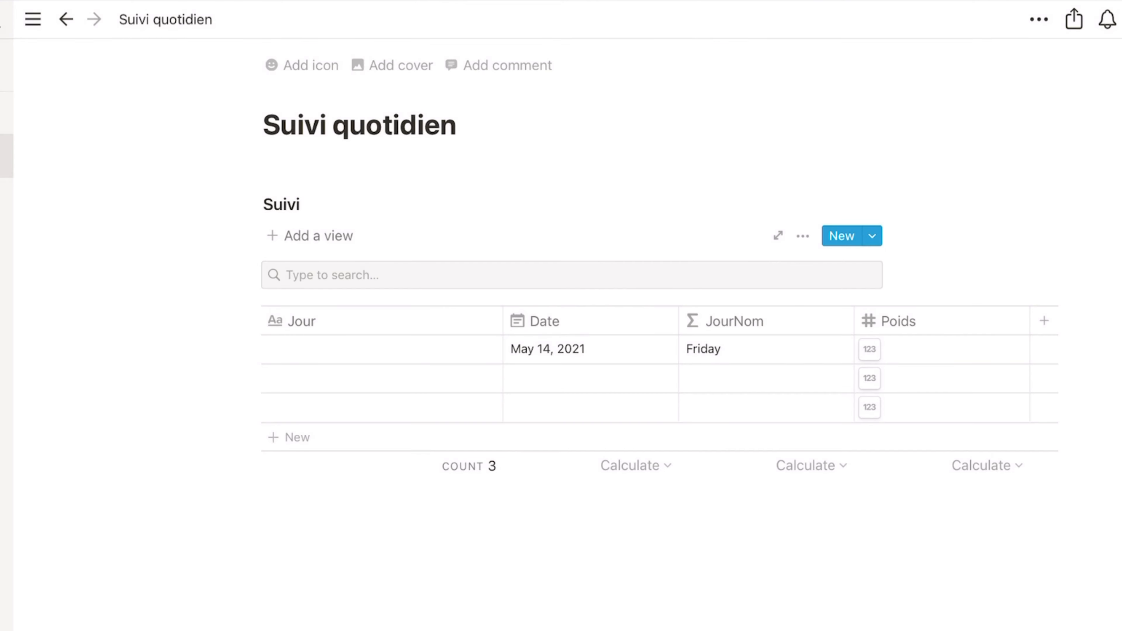
- Look at the available number formats for the Poids property and leave the format as it is
left_click(941, 349)
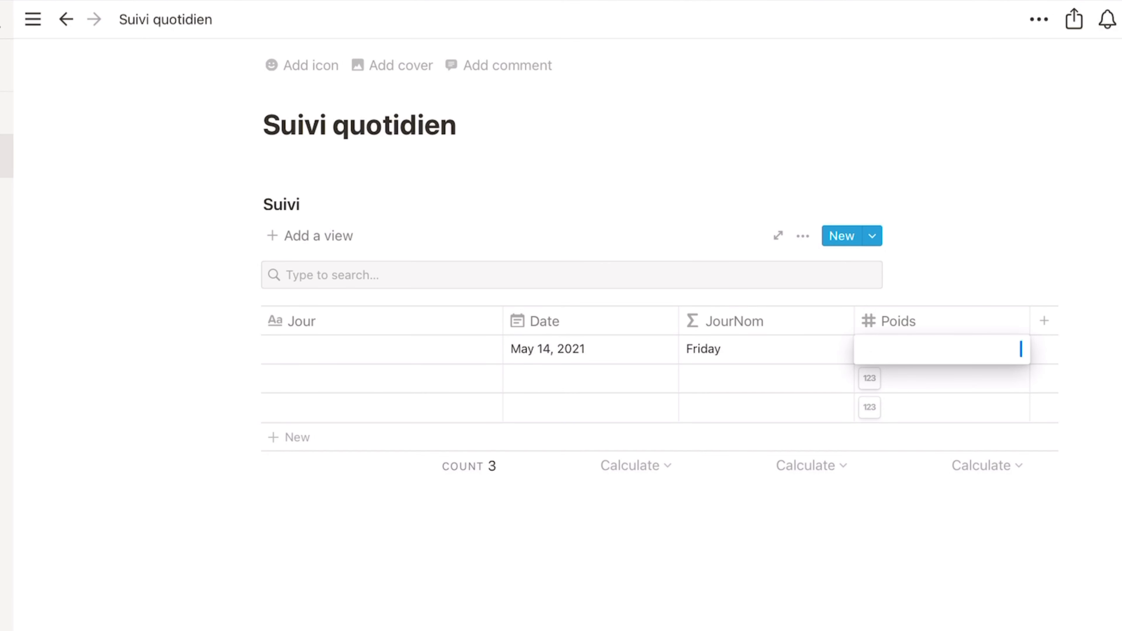
left_click(898, 321)
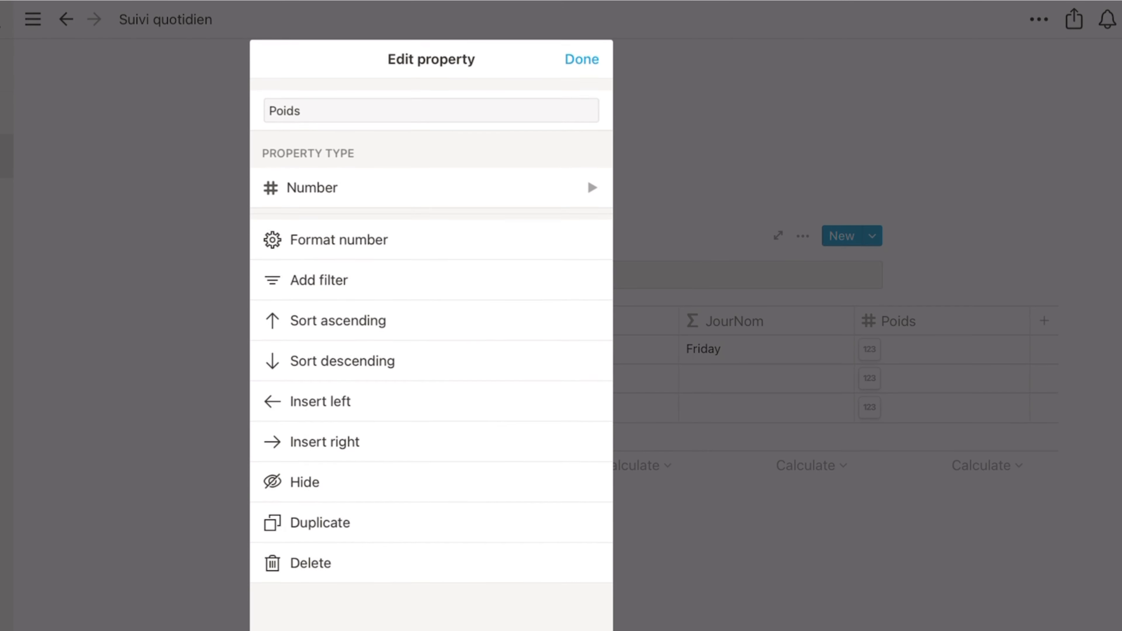
left_click(349, 239)
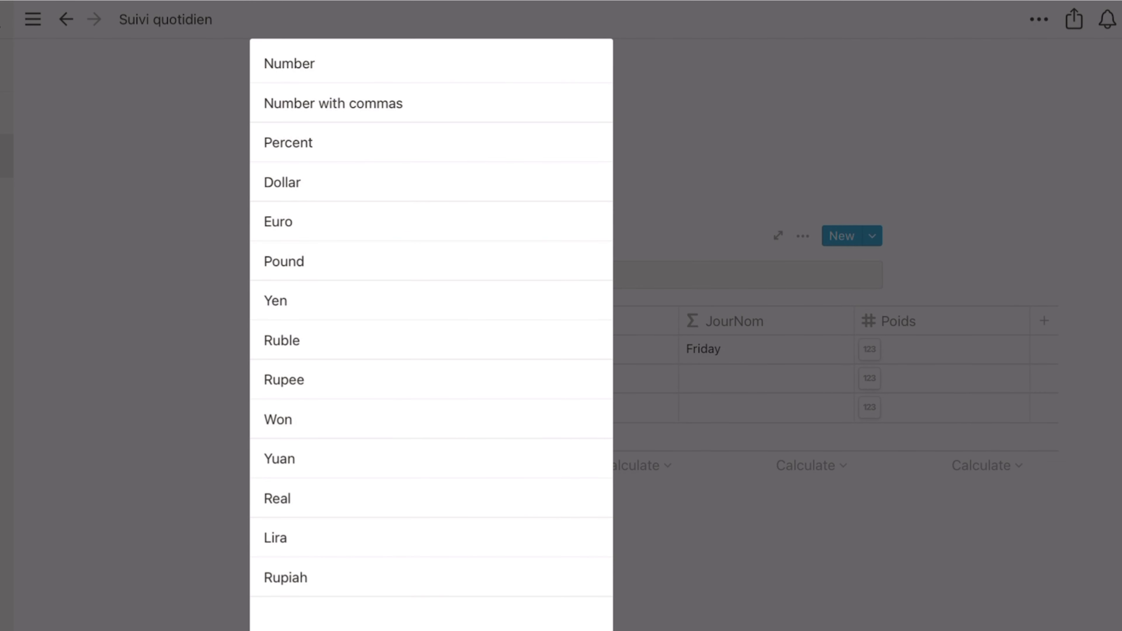
key("Escape")
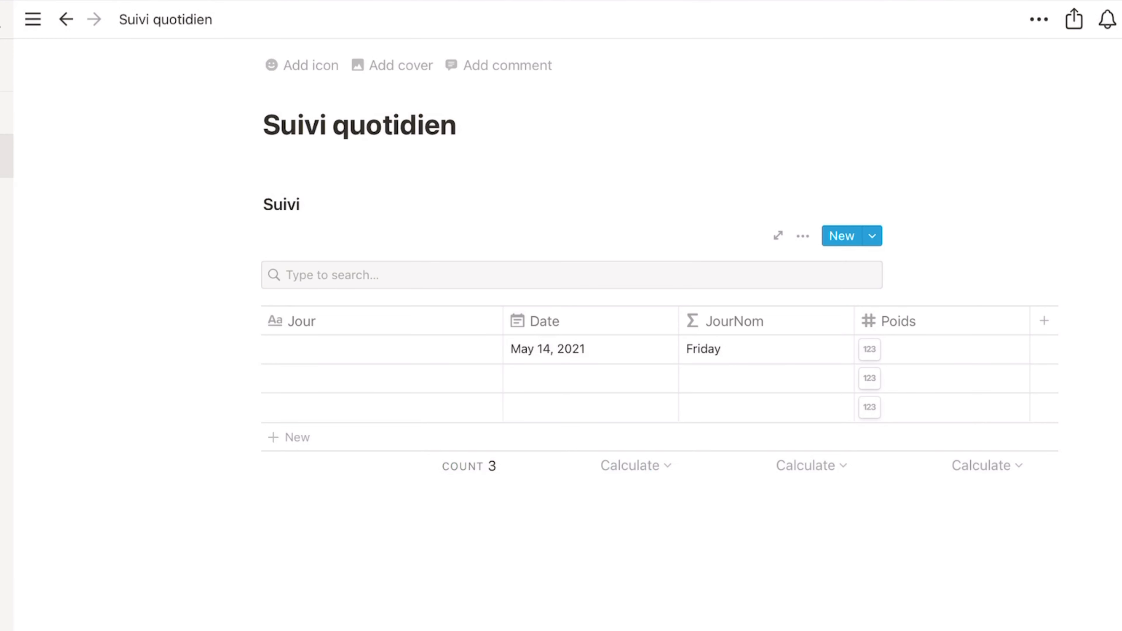
- Delete the table's first row, dated May 14, 2021, and check the page's style and width options
left_click(251, 349)
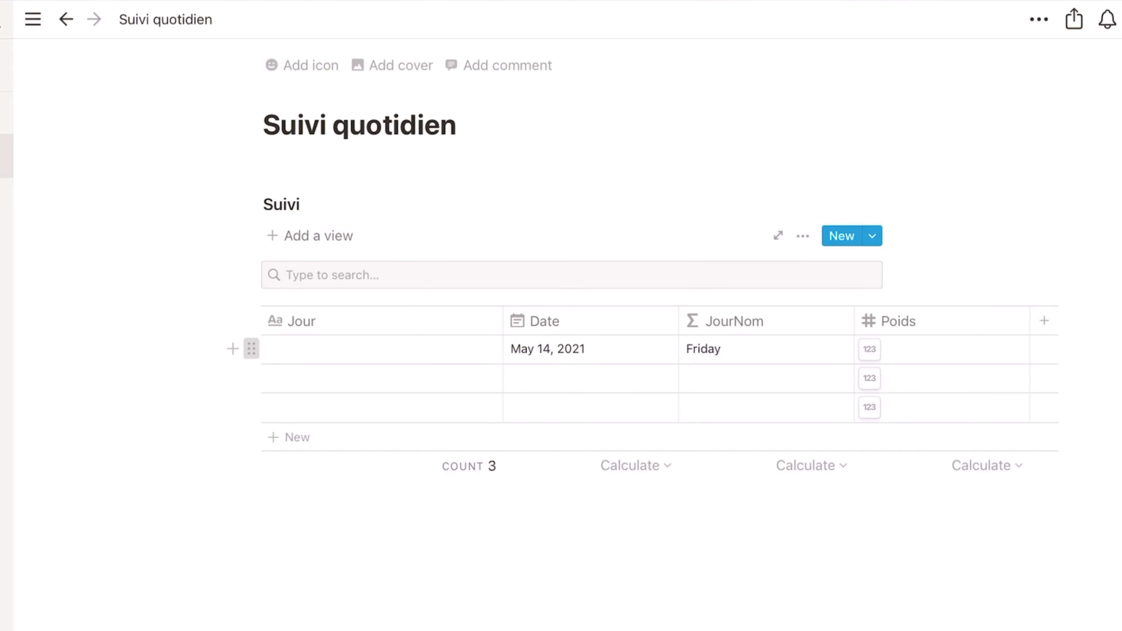
key("Delete")
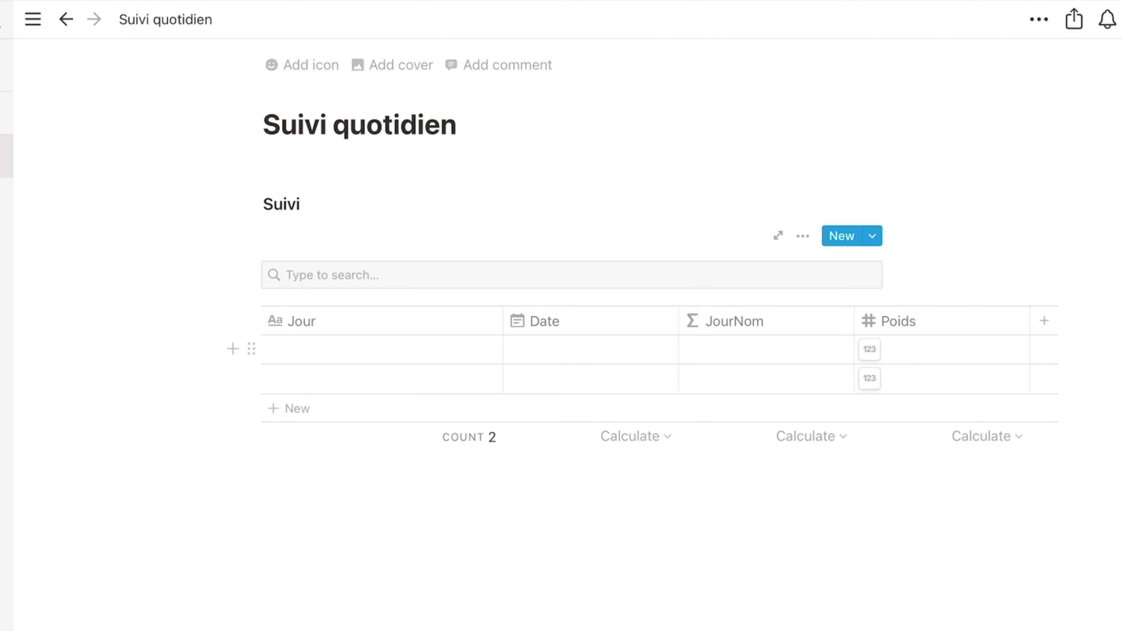
left_click(1039, 19)
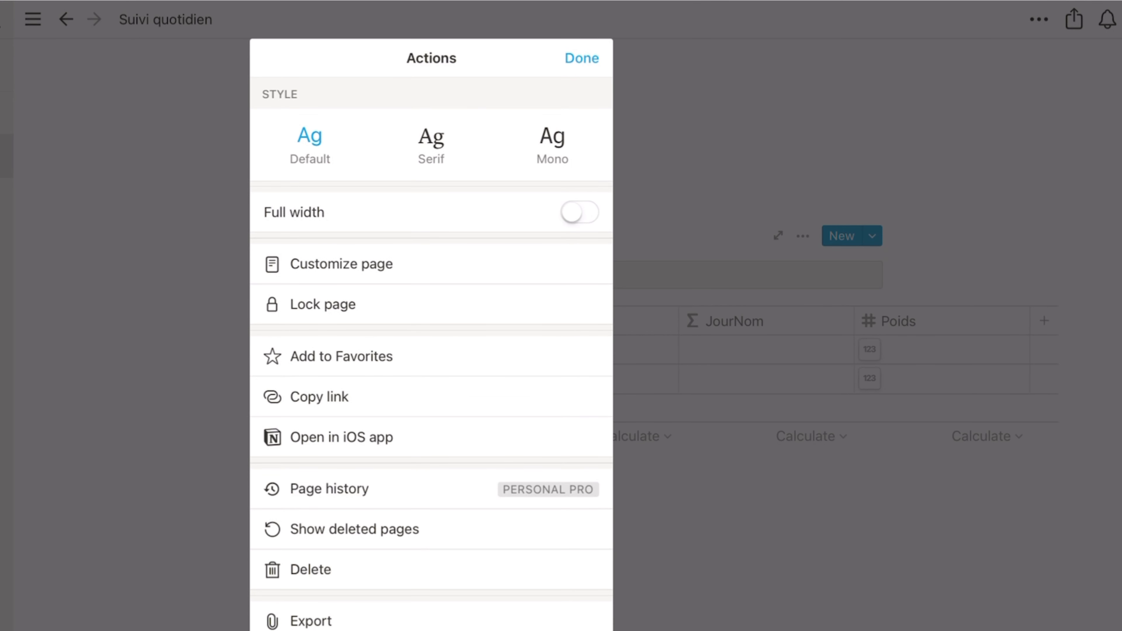
key("Escape")
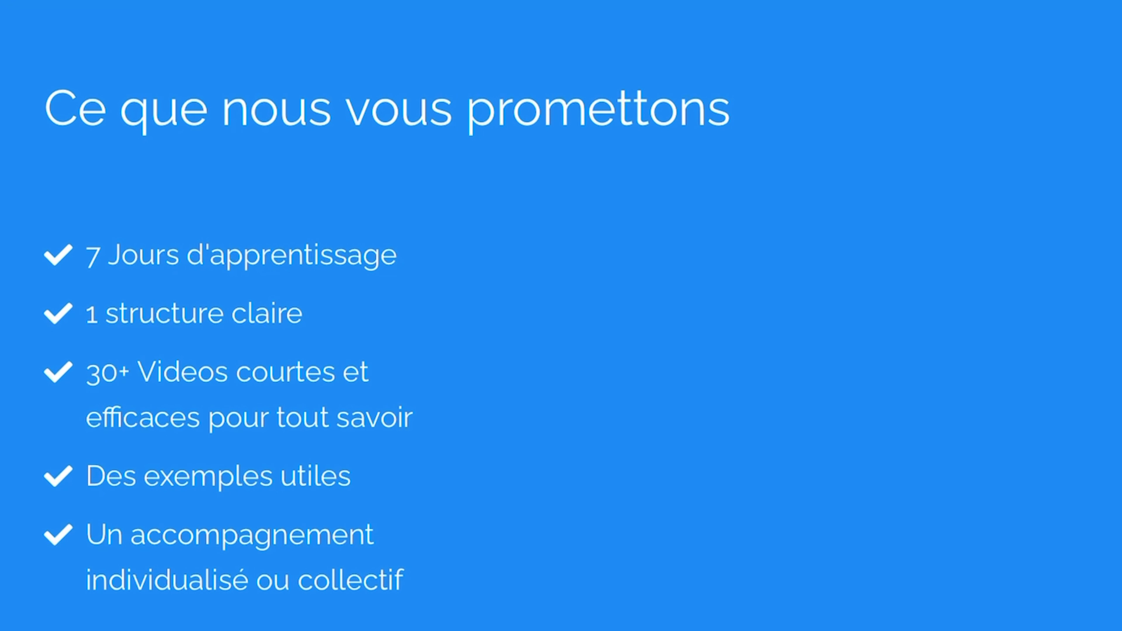
- Look through the Notion course outline from the promises section down to Jour 7
scroll(561, 316, "down", 12)
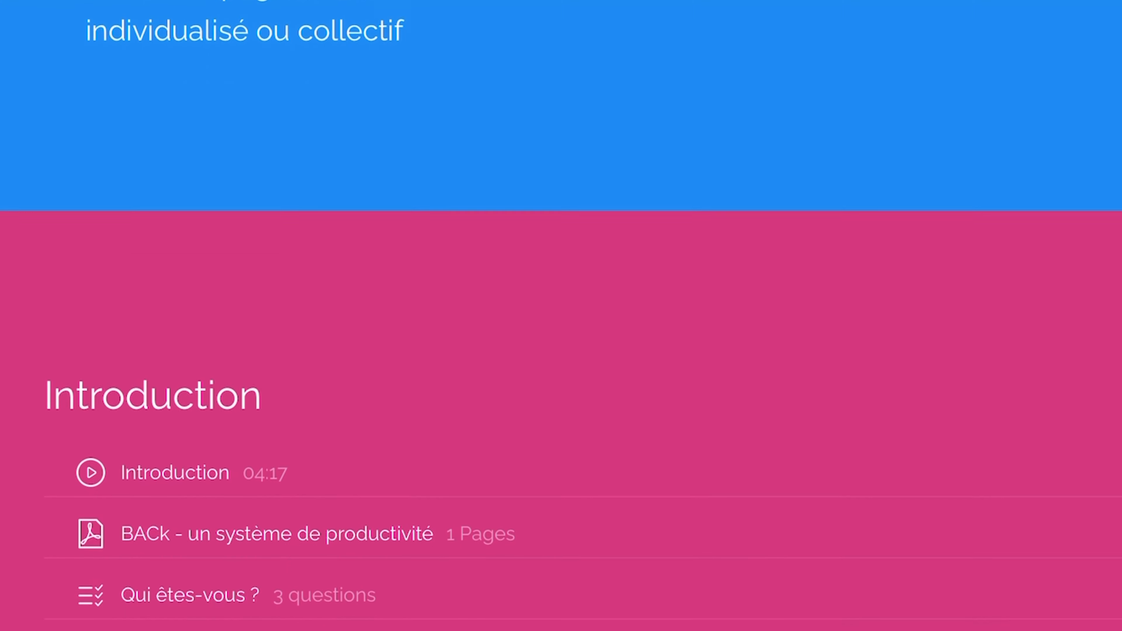
scroll(561, 316, "down", 14)
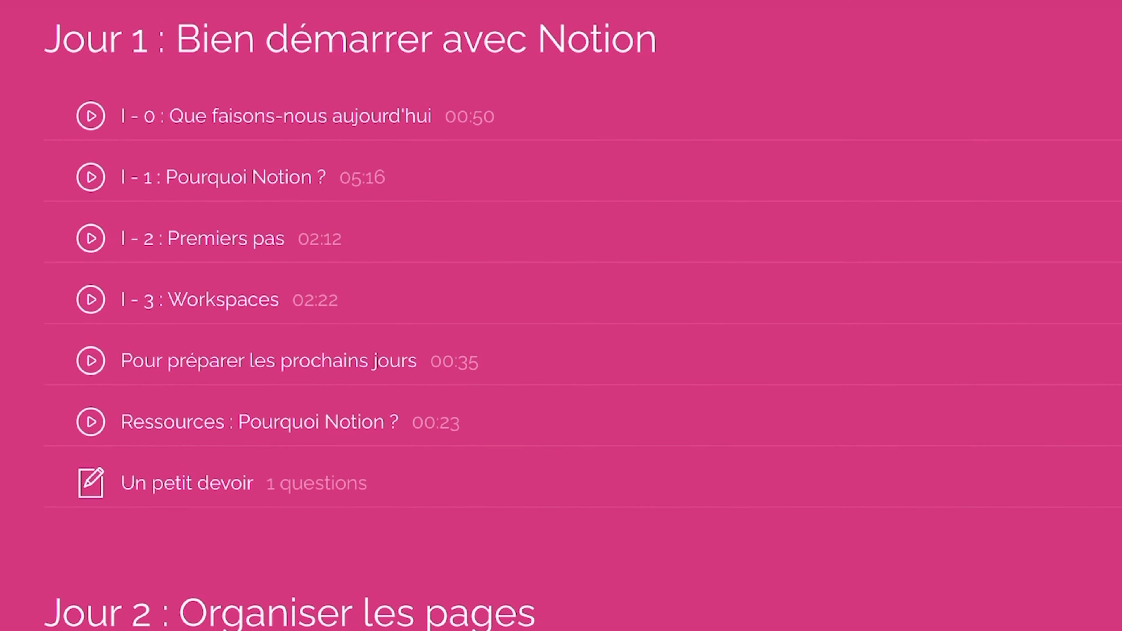
scroll(561, 315, "down", 14)
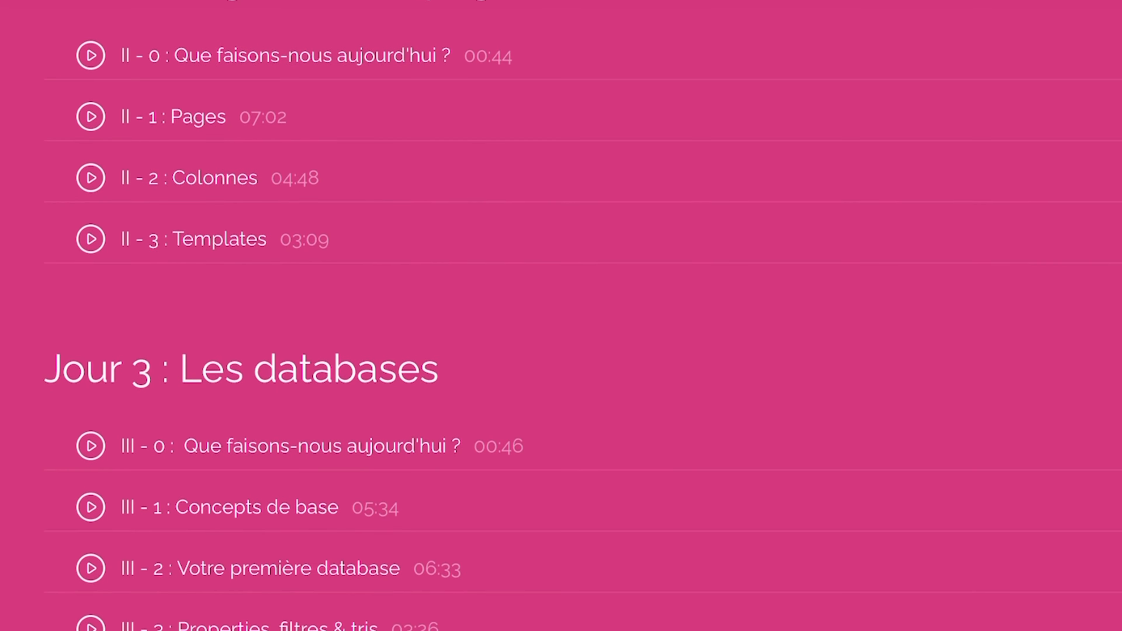
scroll(561, 316, "down", 14)
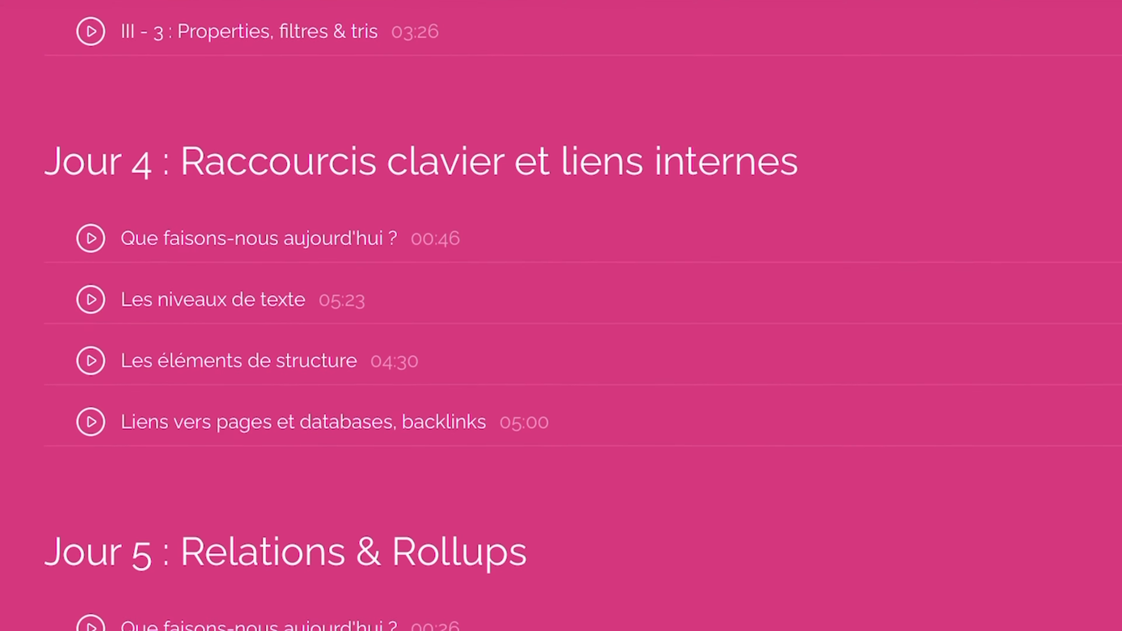
scroll(561, 316, "down", 14)
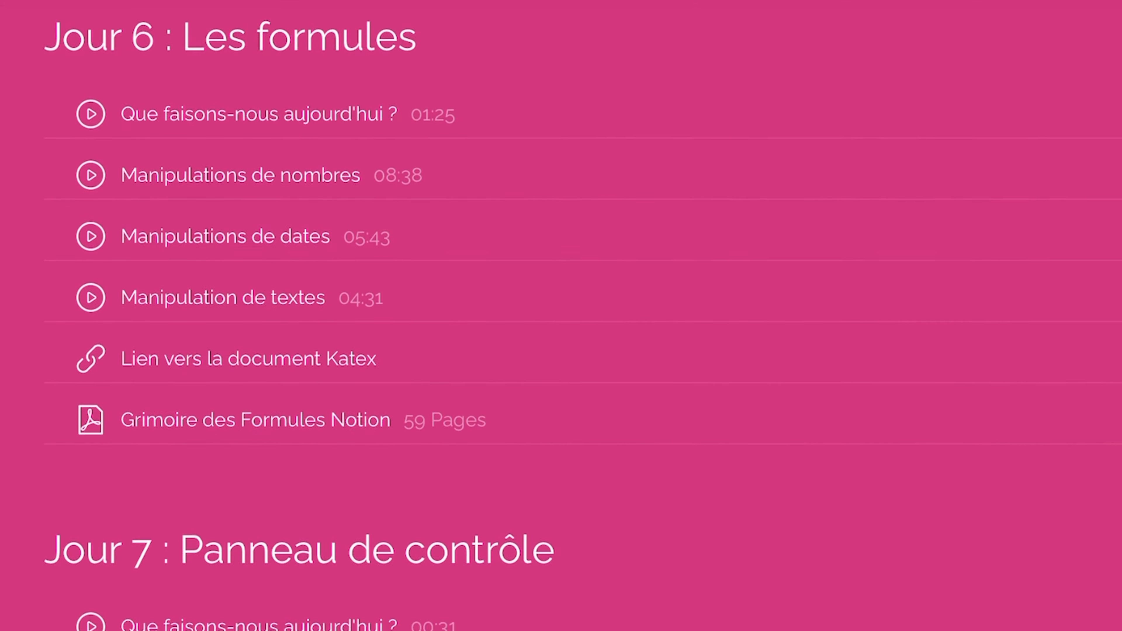
scroll(561, 316, "down", 14)
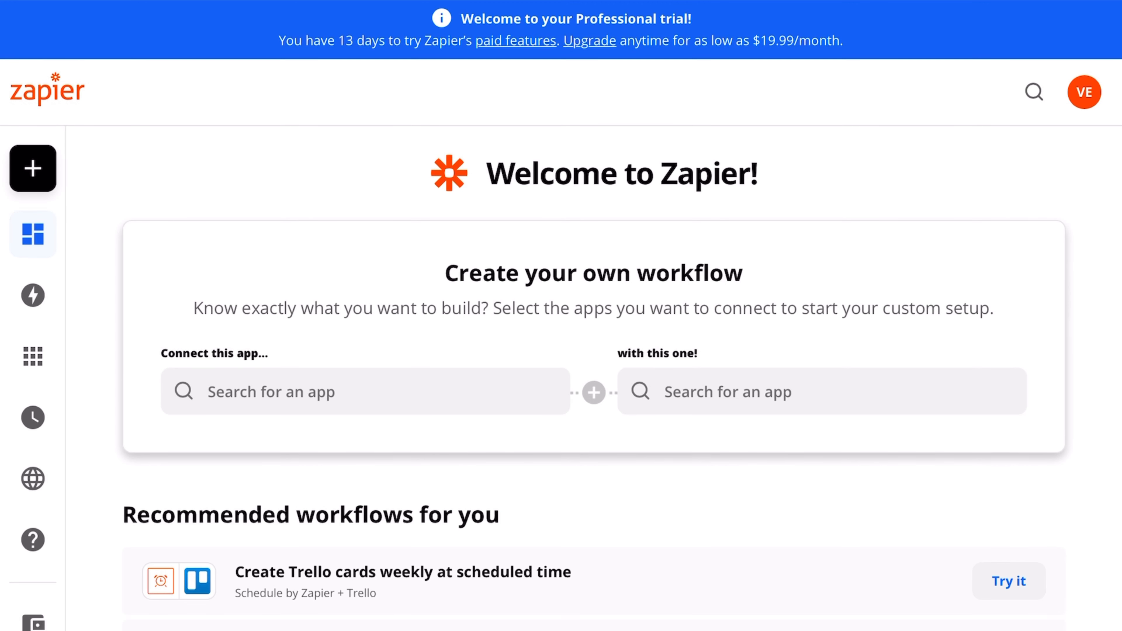
- Switch to Zapier and create a new Zap with Schedule by Zapier as its trigger
left_click(208, 391)
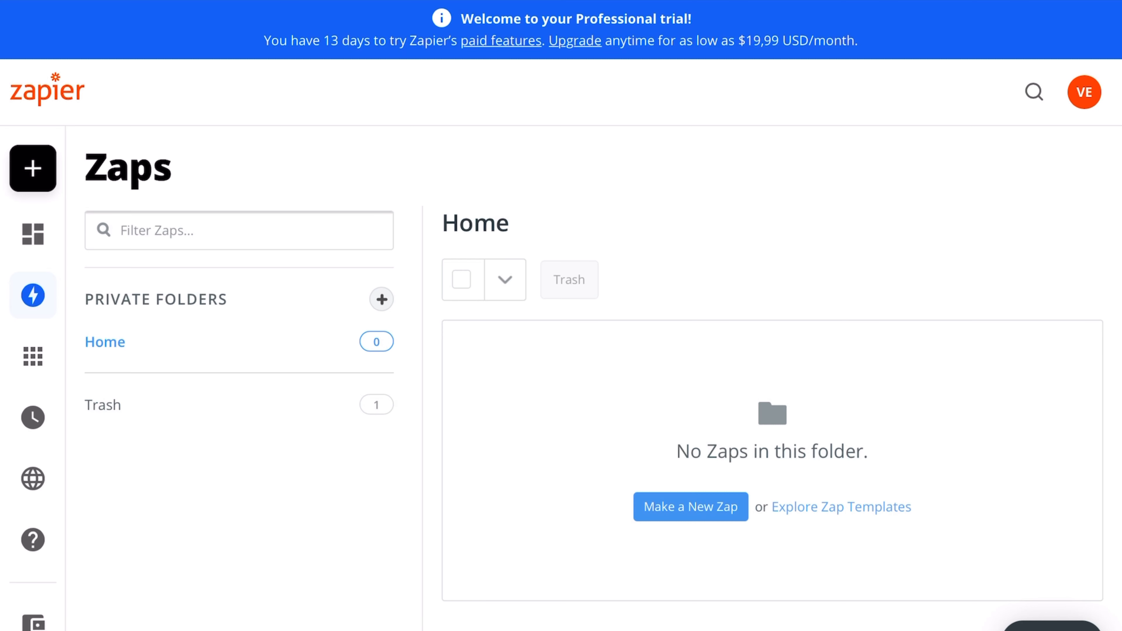
left_click(667, 506)
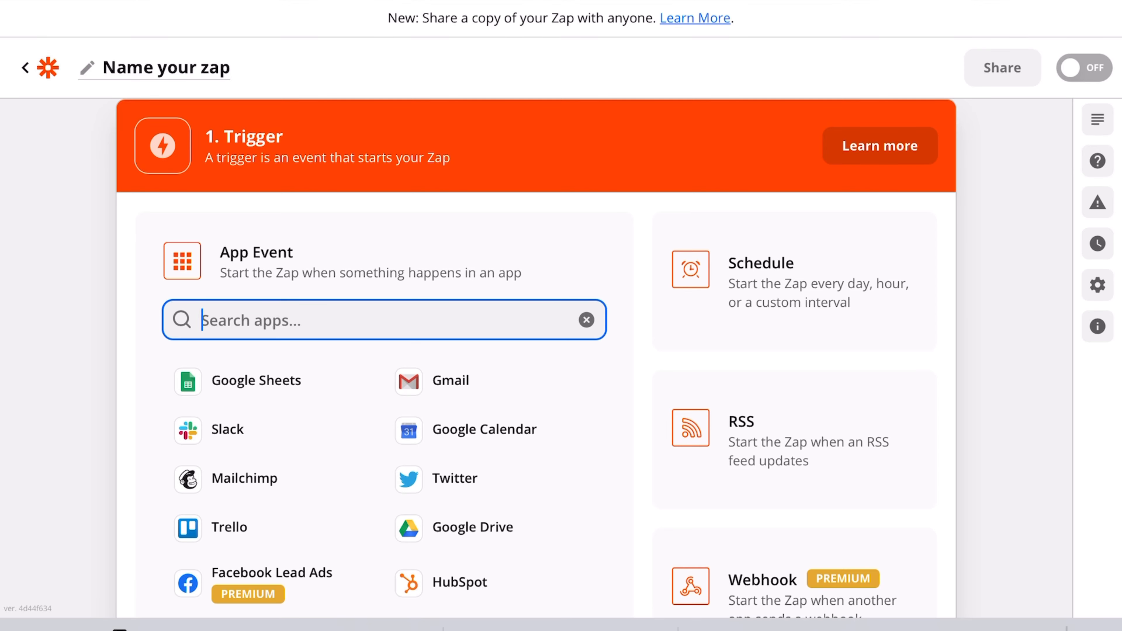
left_click(794, 282)
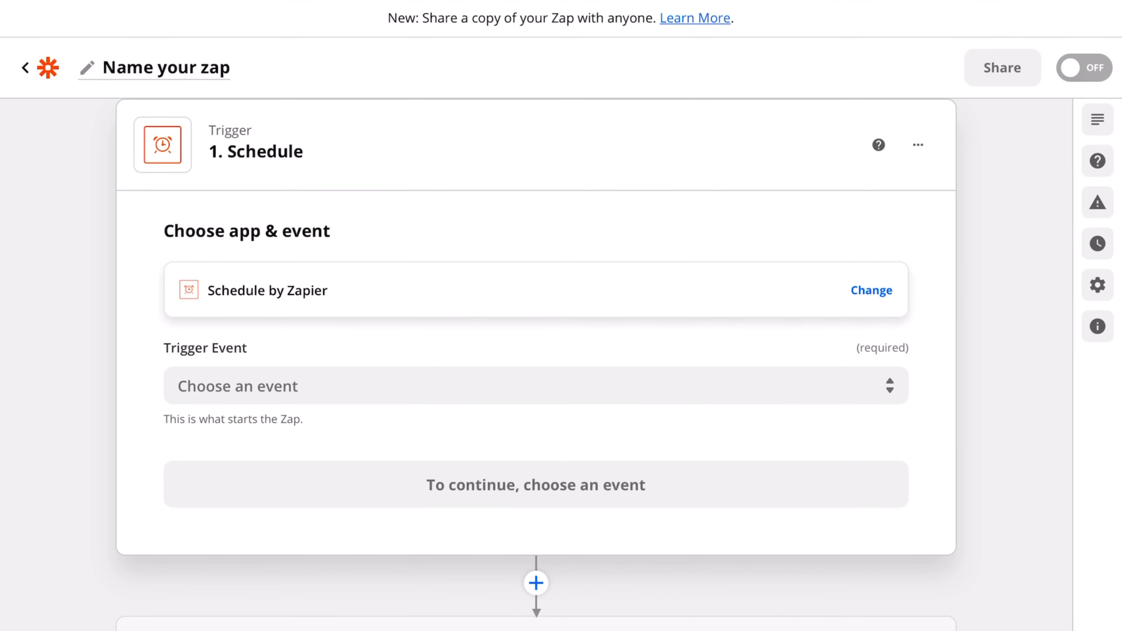
- Set the Schedule trigger event to Every Day and continue to the trigger setup
left_click(536, 385)
scroll(536, 508, "down", 2)
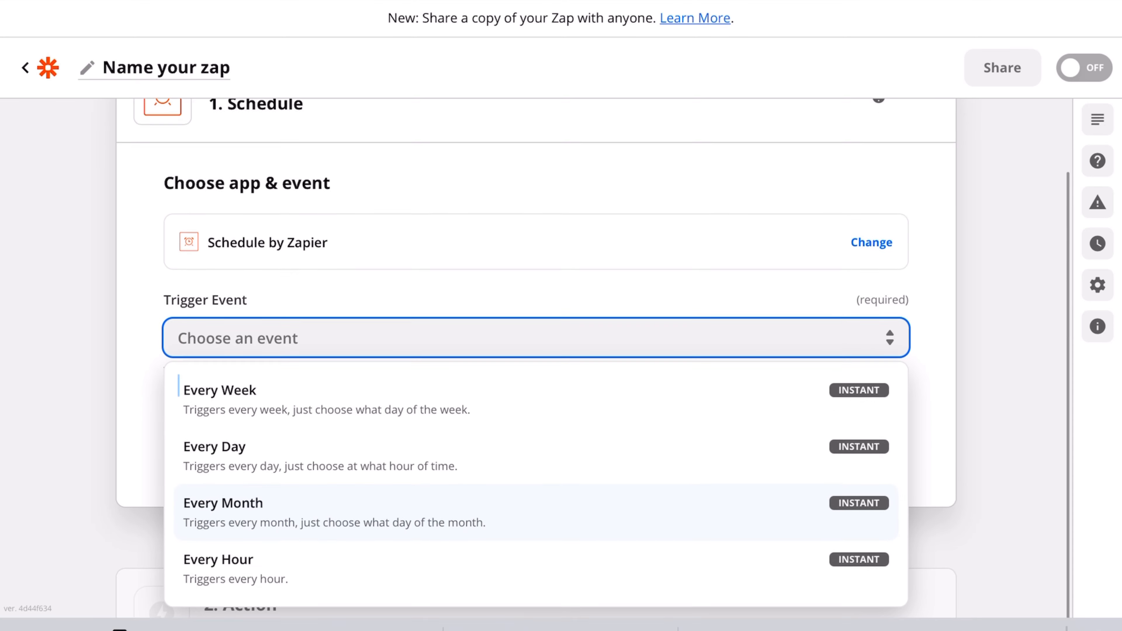
scroll(536, 397, "up", 1)
left_click(310, 400)
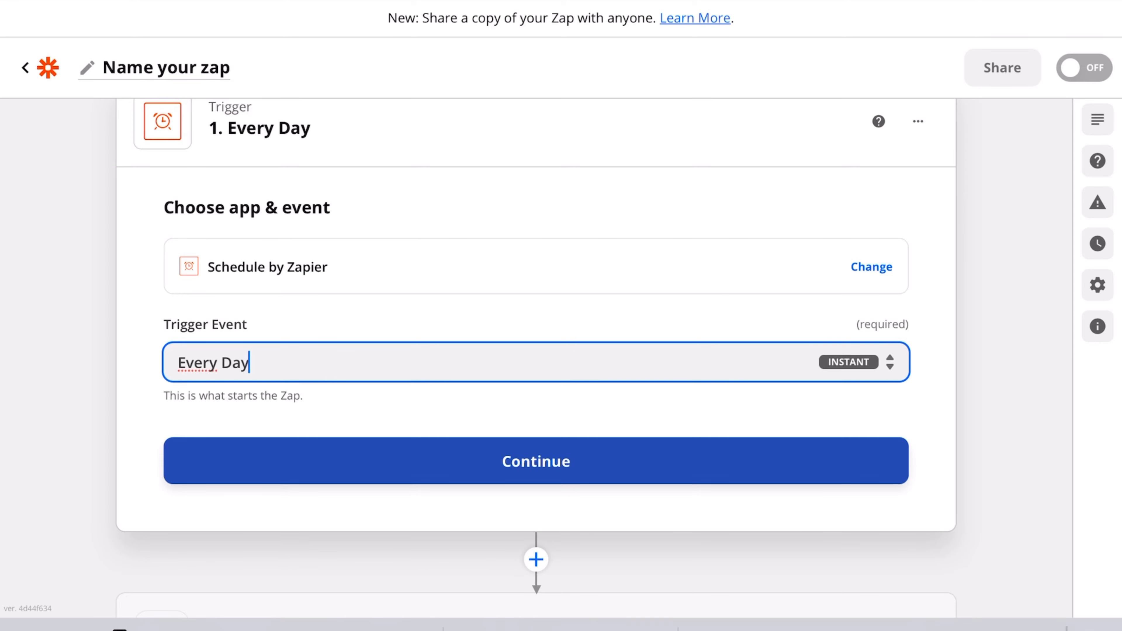
left_click(248, 362)
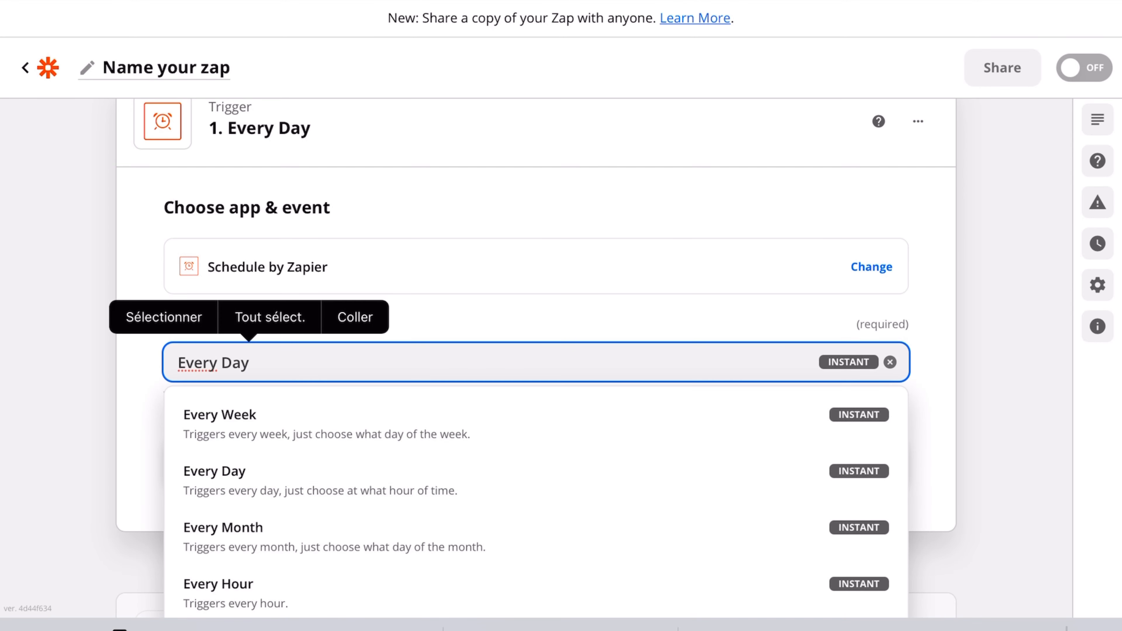
scroll(535, 442, "down", 3)
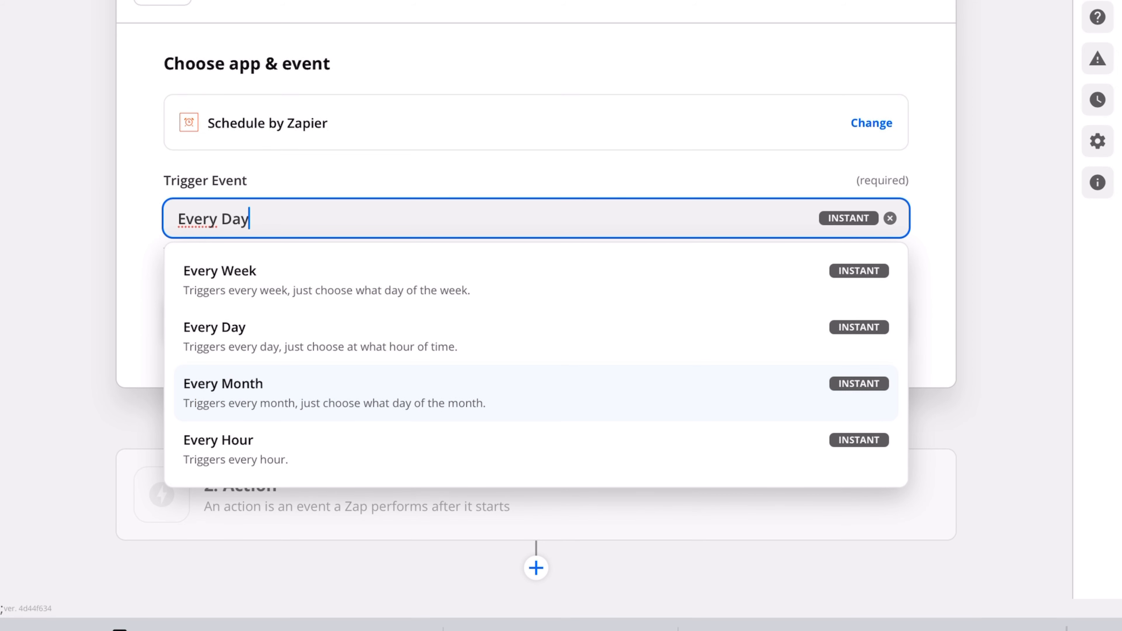
left_click(536, 337)
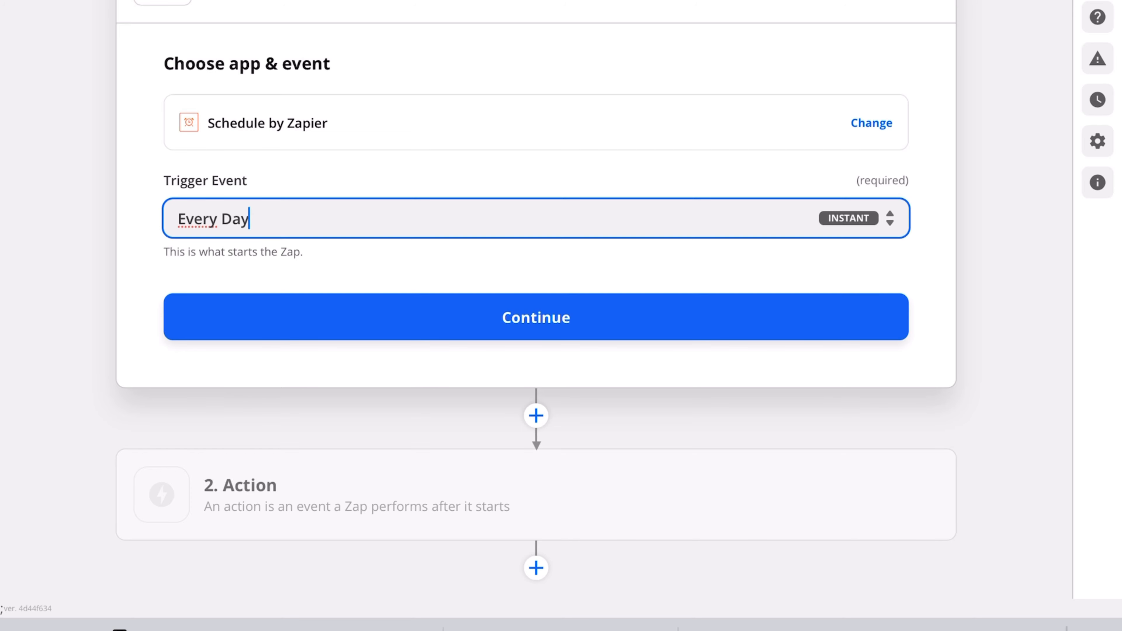
left_click(536, 317)
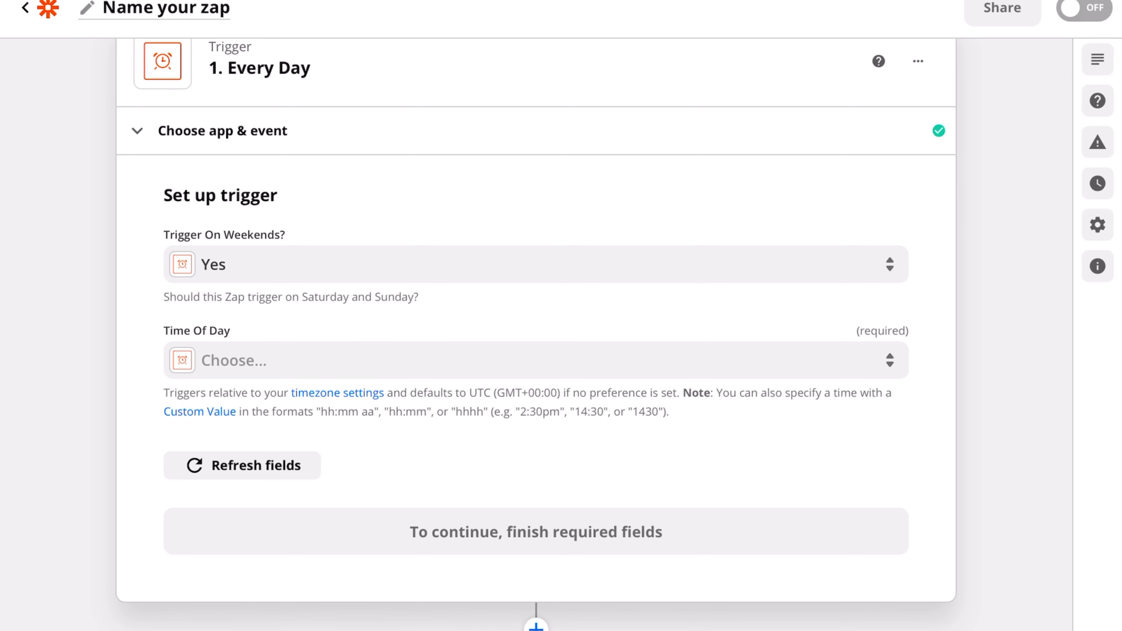
- Set the trigger's time of day to 6am and continue to the trigger test
left_click(536, 360)
scroll(536, 557, "down", 5)
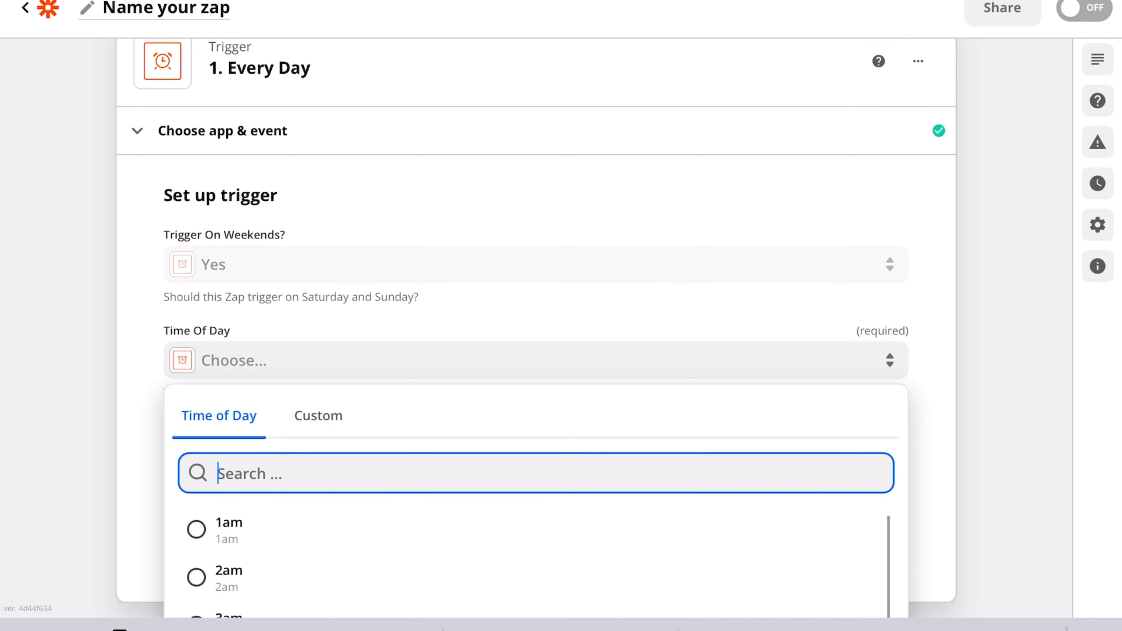
scroll(536, 558, "down", 2)
scroll(536, 552, "up", 2)
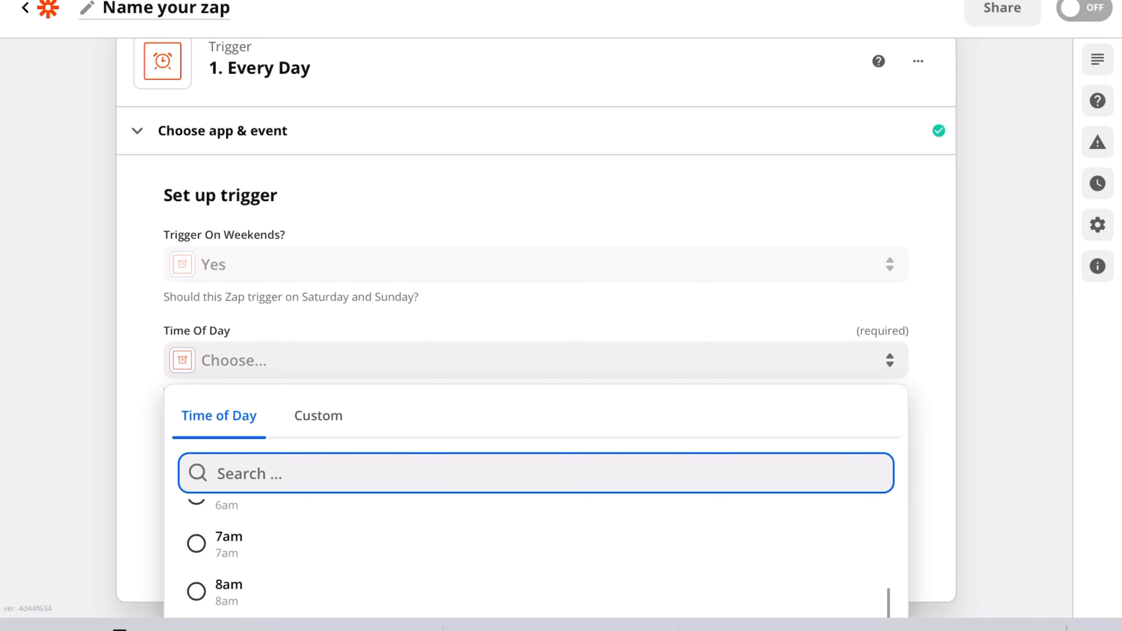
left_click(229, 517)
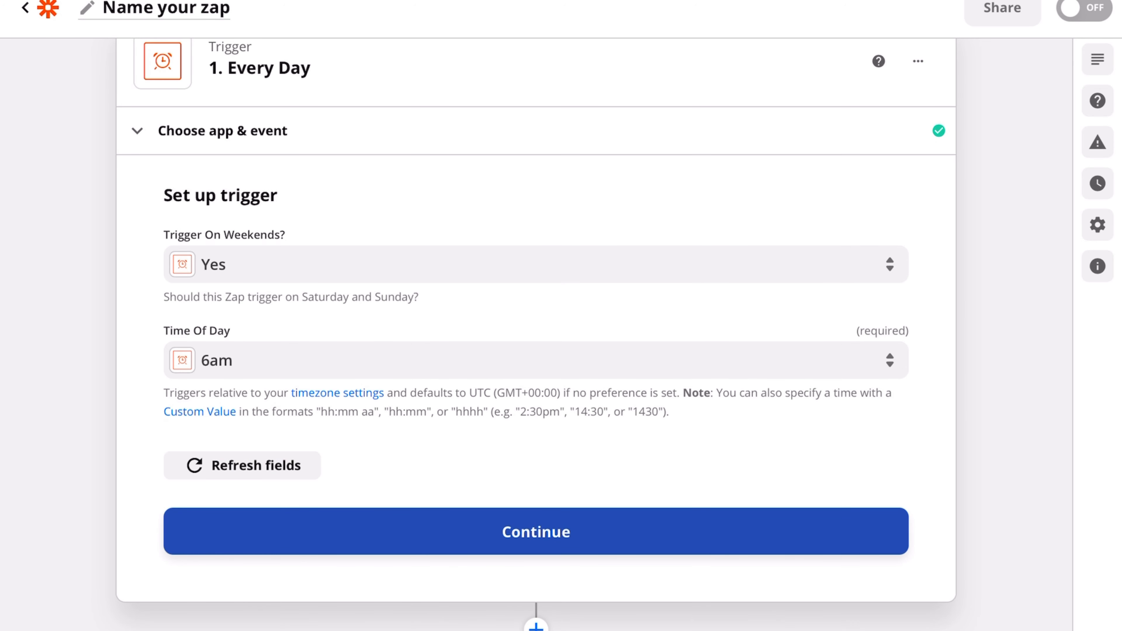
left_click(535, 532)
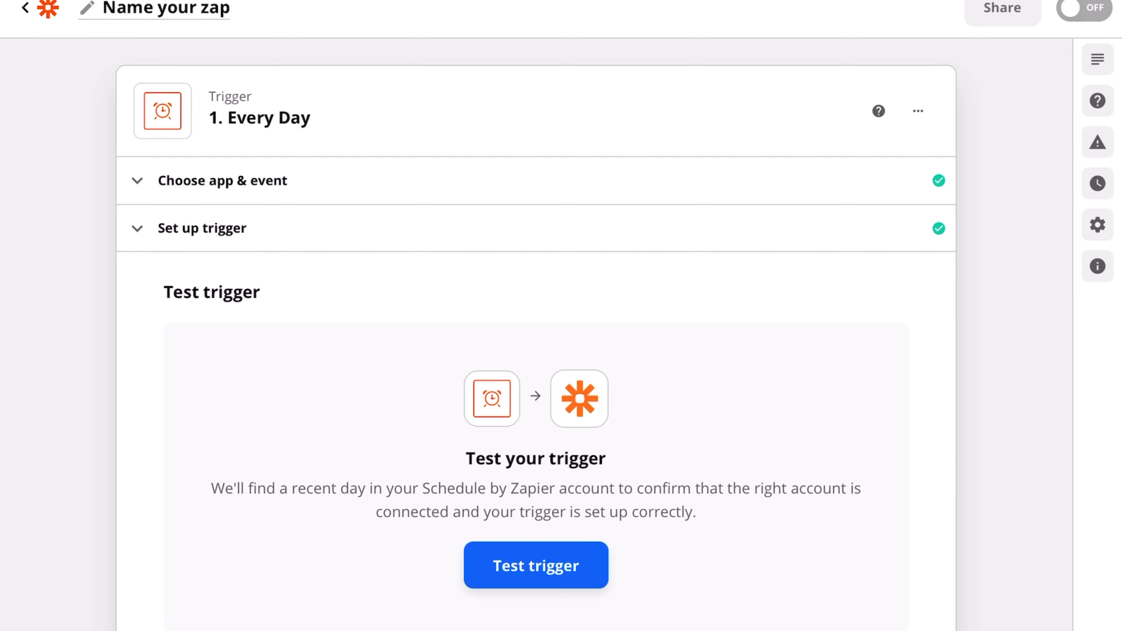
- Skip the trigger test and add an action after the trigger that uses the Notion app
scroll(535, 319, "down", 5)
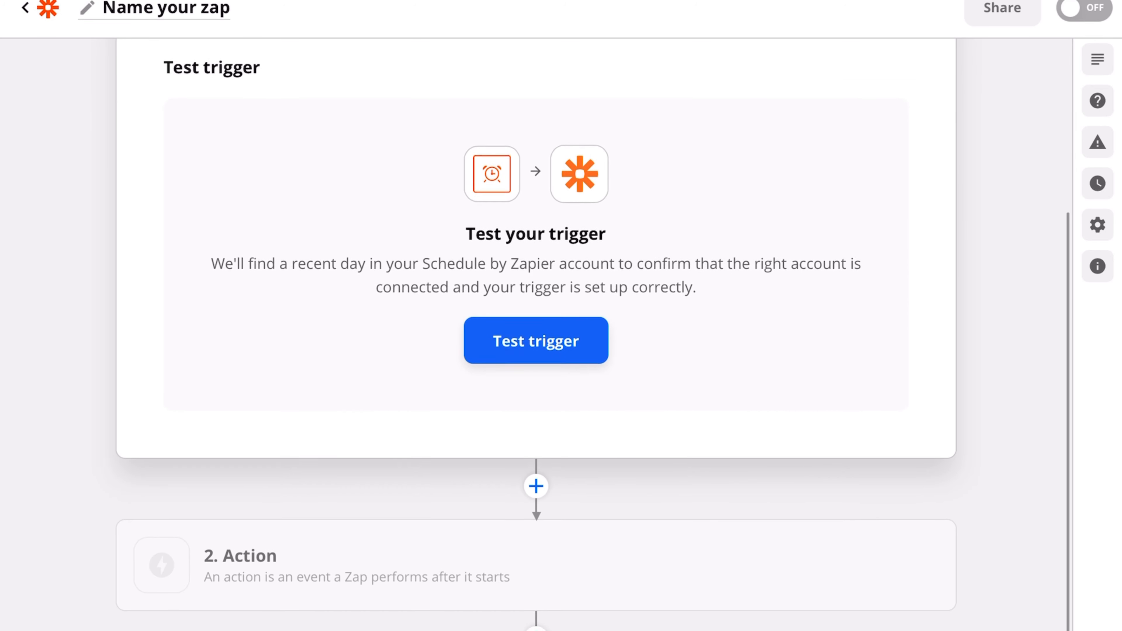
left_click(535, 499)
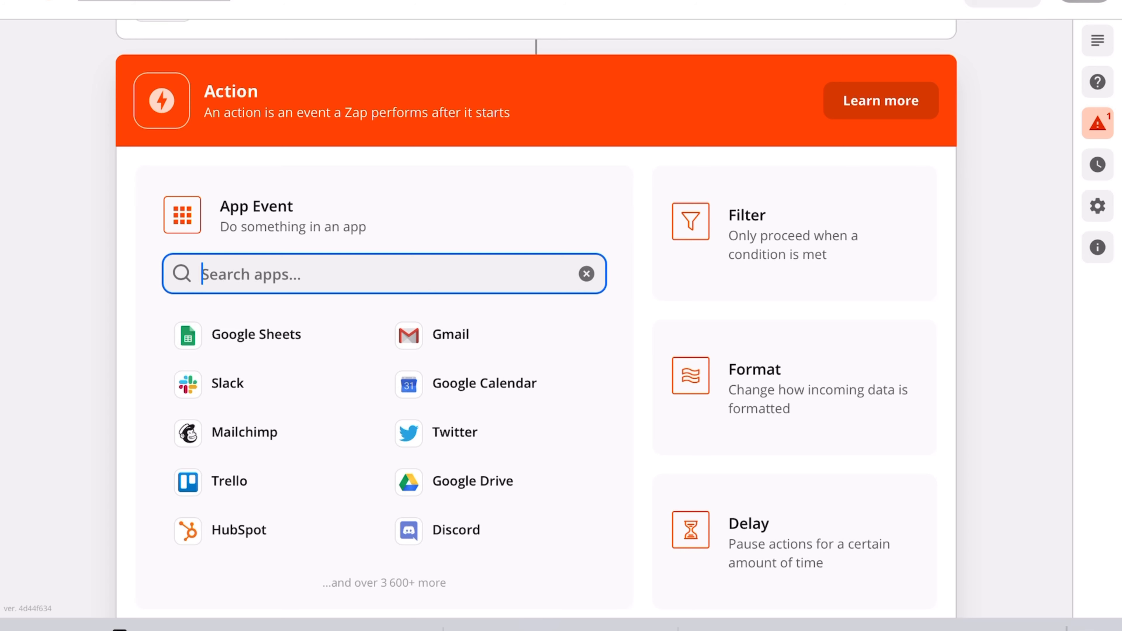
type("Not")
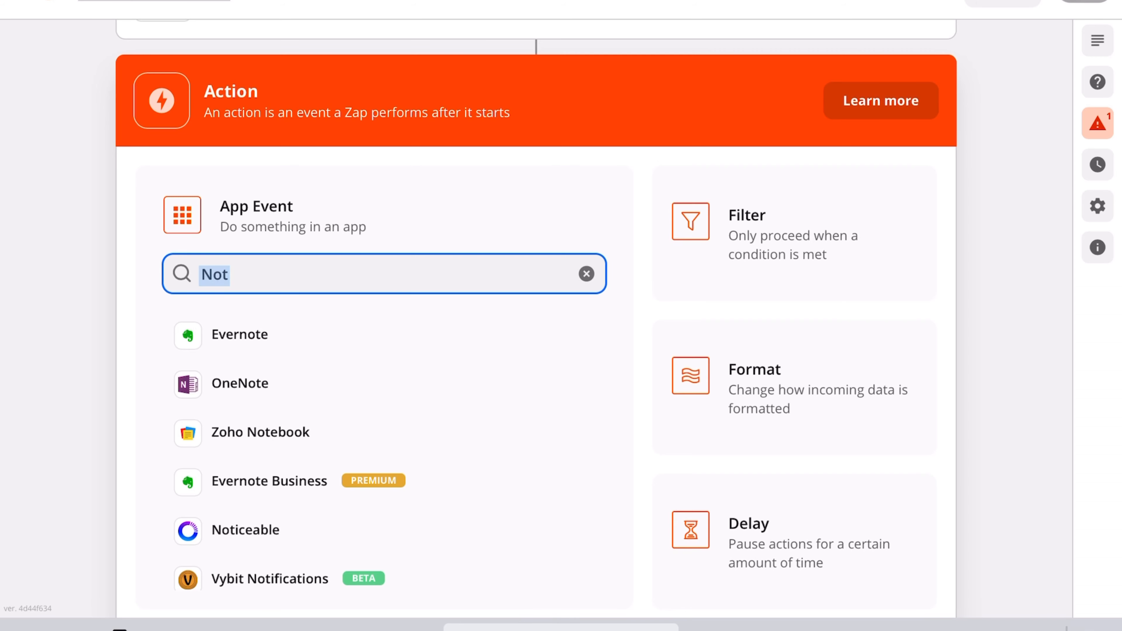
key("Right")
type("io")
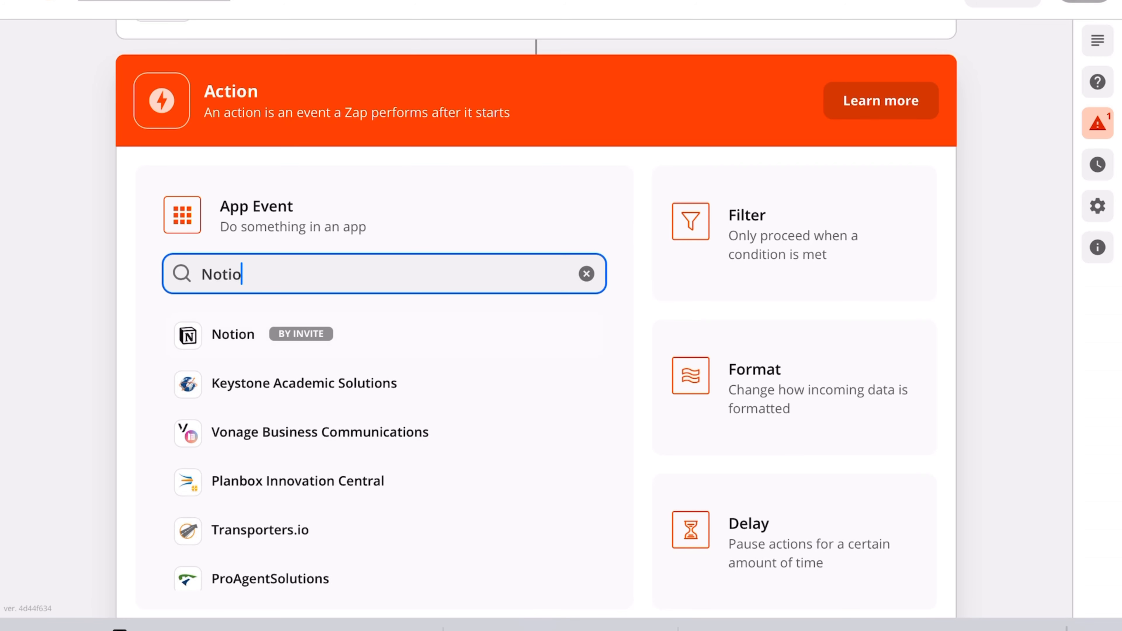
key("Return")
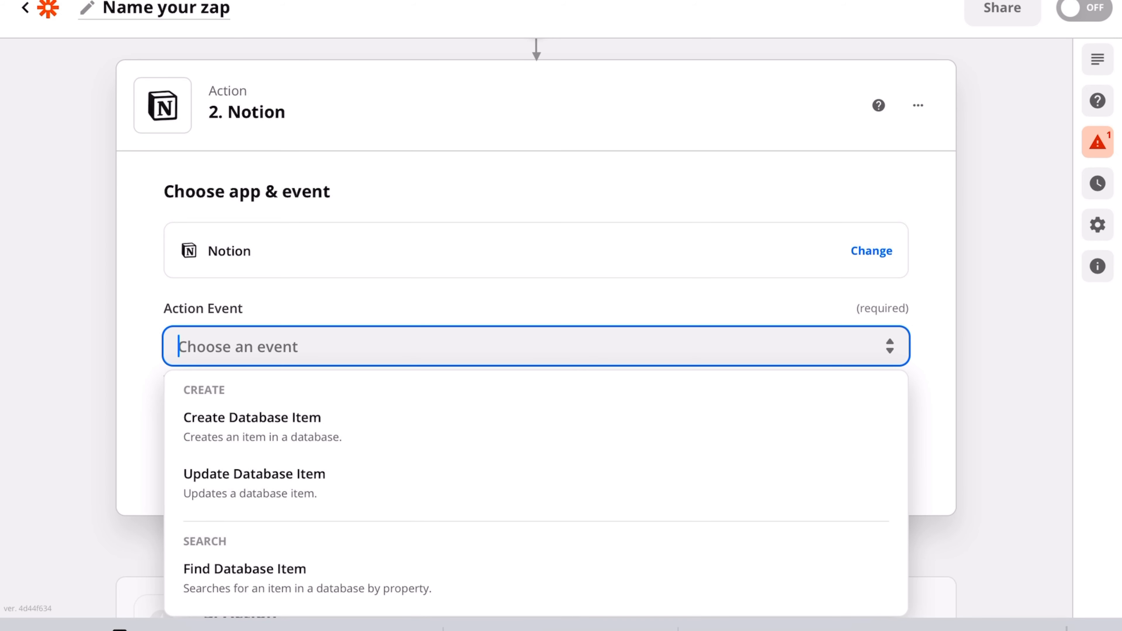
- Set the Notion action event to Create Database Item and open the sign-in for connecting the Notion account
key("Down")
key("Return")
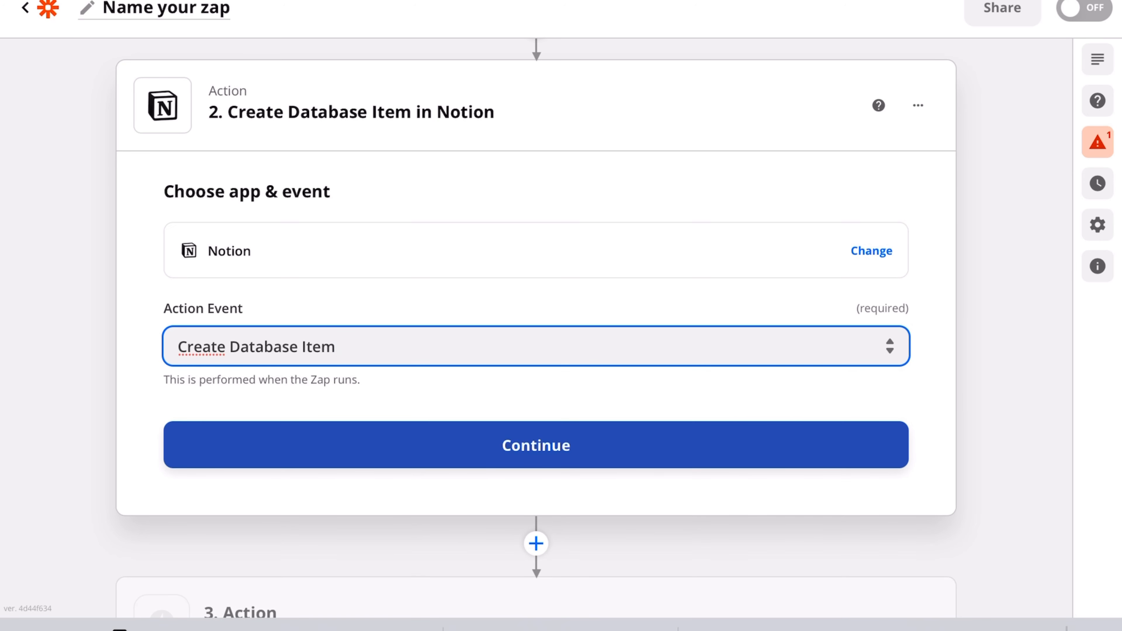
key("Return")
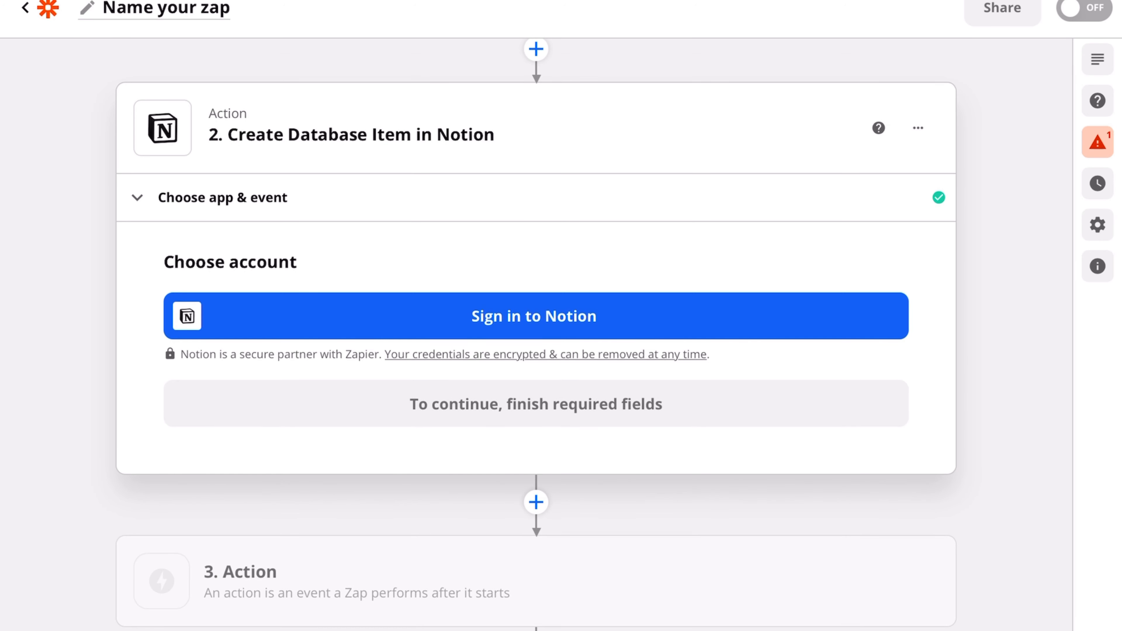
key("Return")
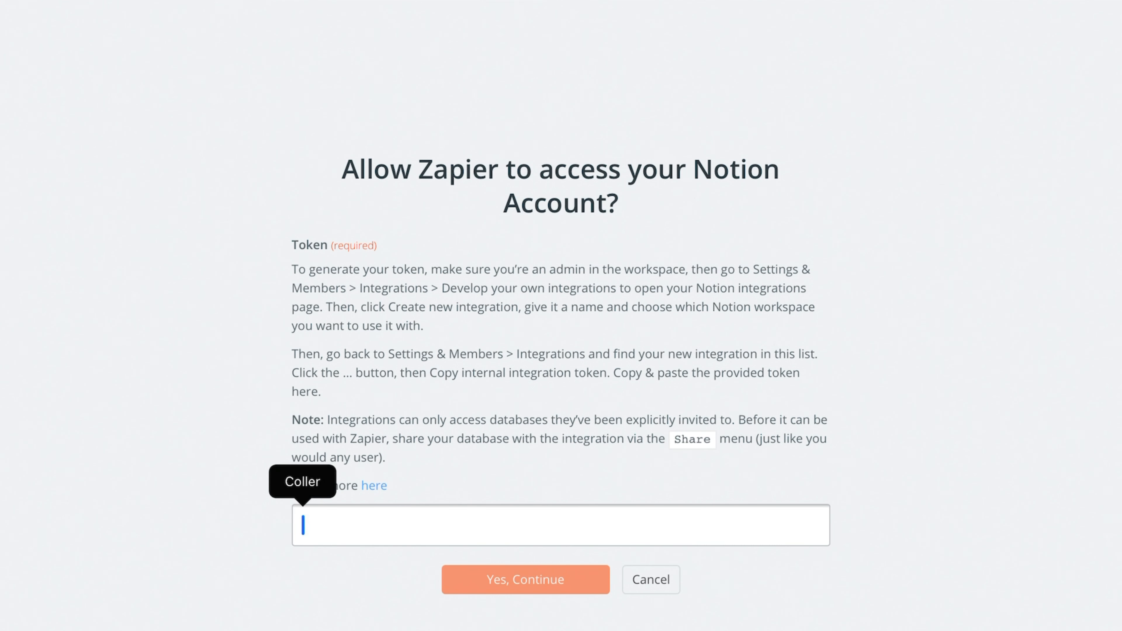
- Paste the Notion integration token into the Token field and authorize Zapier's access to the Notion account
left_click(302, 481)
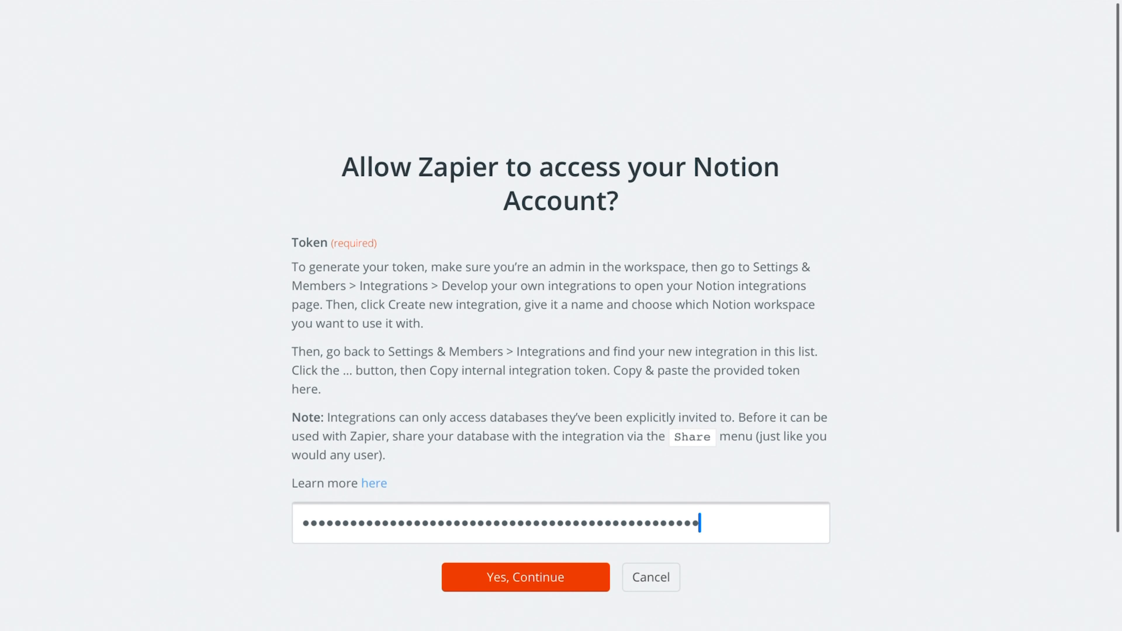
key("Return")
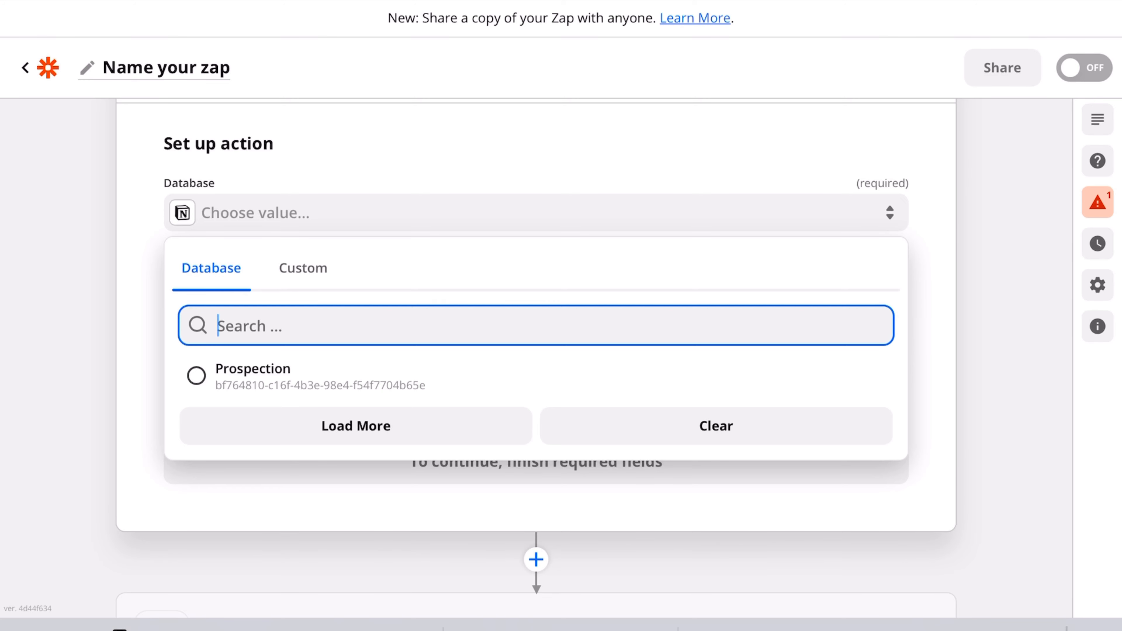
- Search the Notion action's database choices for "Suivi" and close the list without choosing one
type("sui")
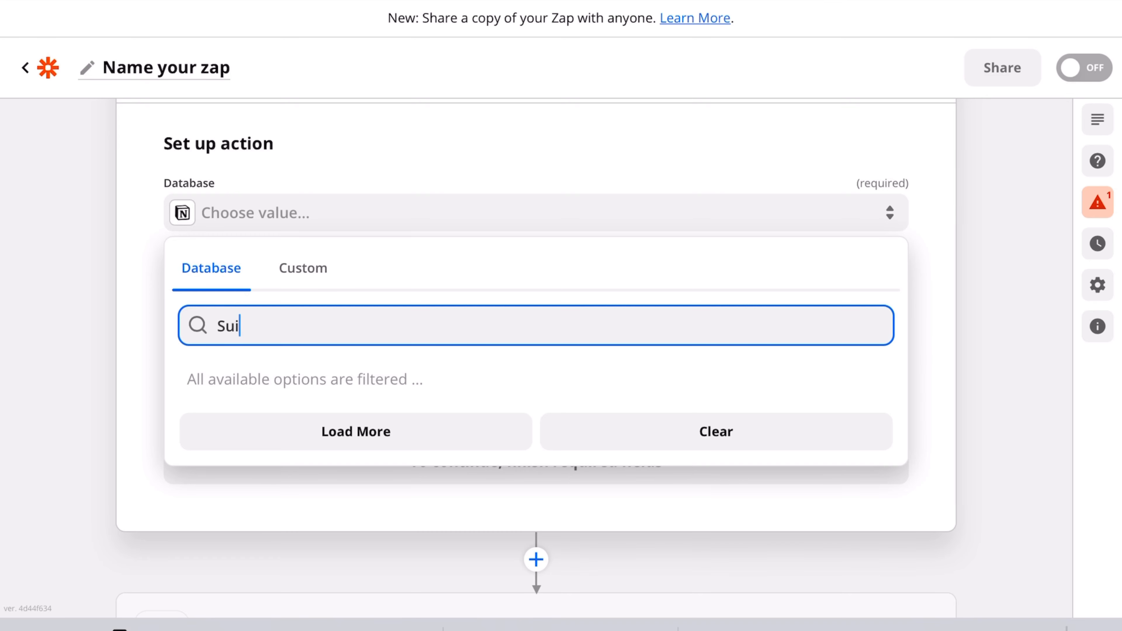
type("vi")
key("Escape")
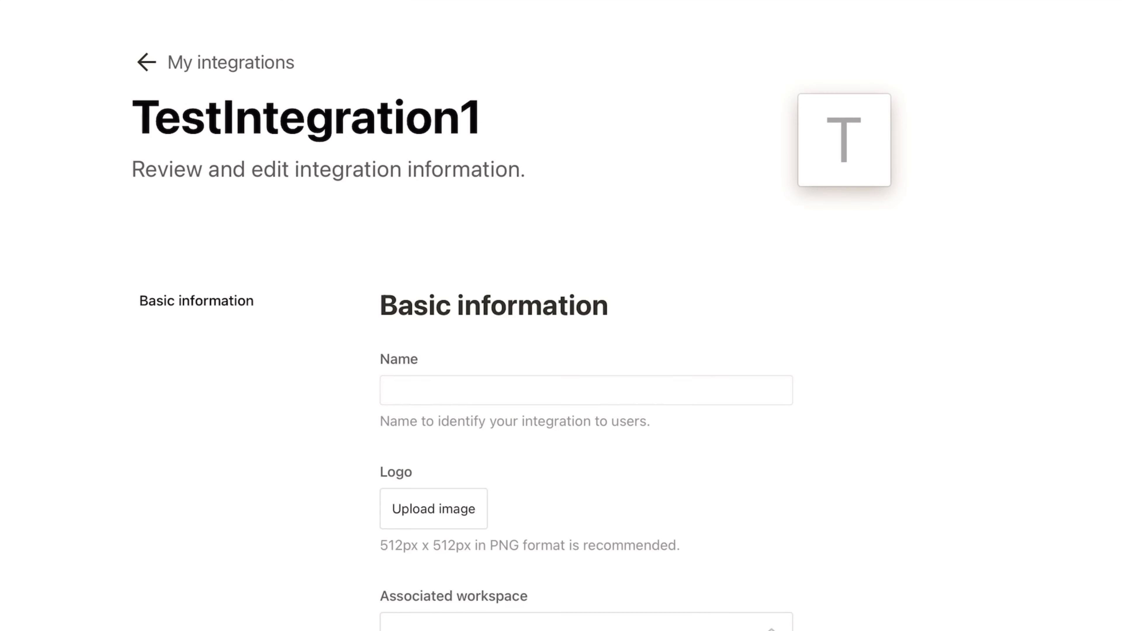
- Review the TestIntegration1 settings in Notion, including its token section, basic information and integration type
scroll(561, 316, "down", 20)
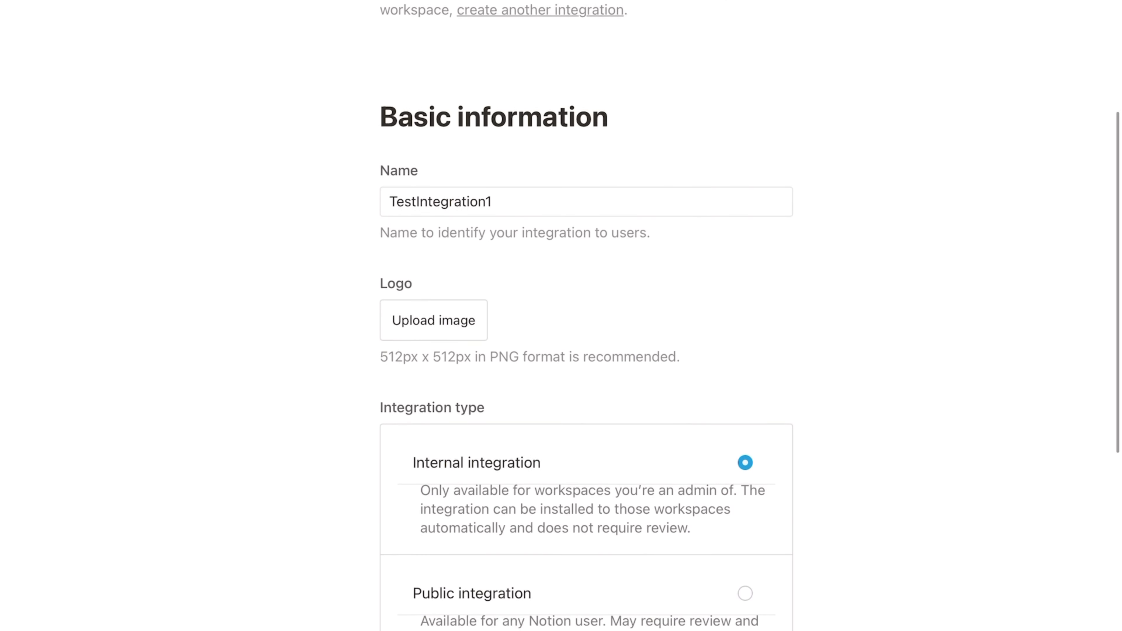
scroll(561, 315, "up", 20)
scroll(561, 316, "down", 10)
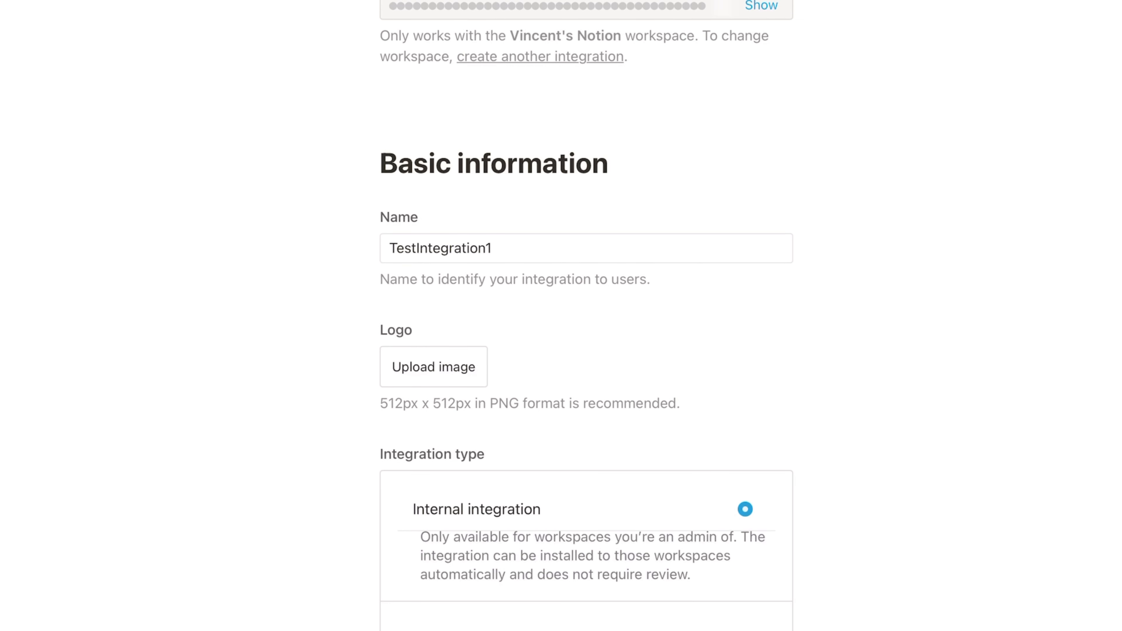
scroll(561, 315, "up", 1)
scroll(561, 315, "down", 5)
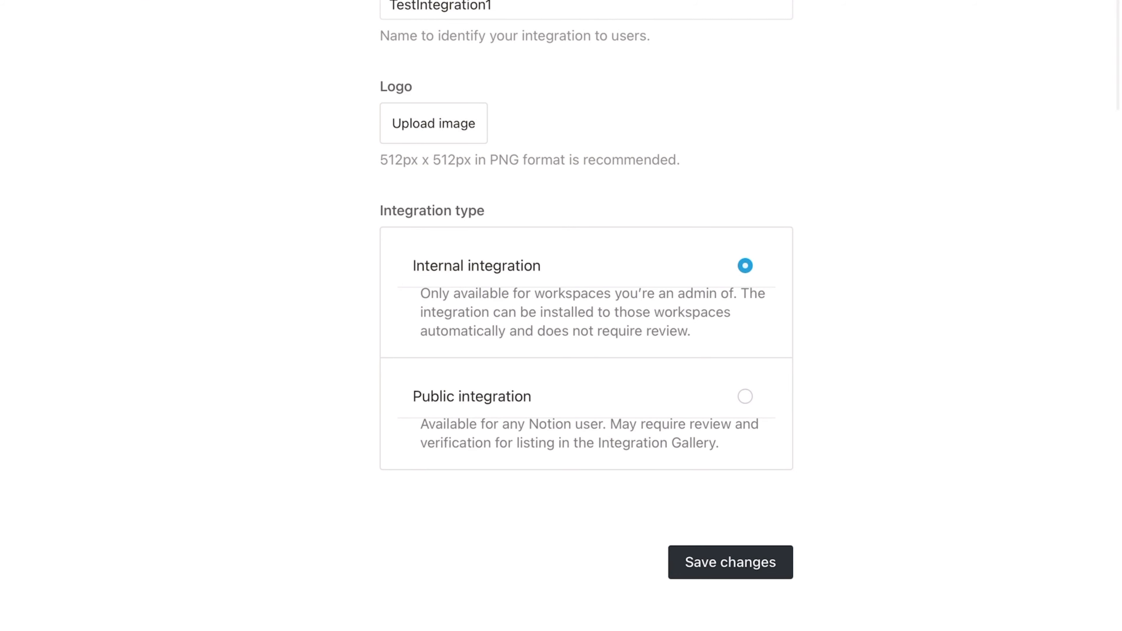
scroll(561, 315, "up", 10)
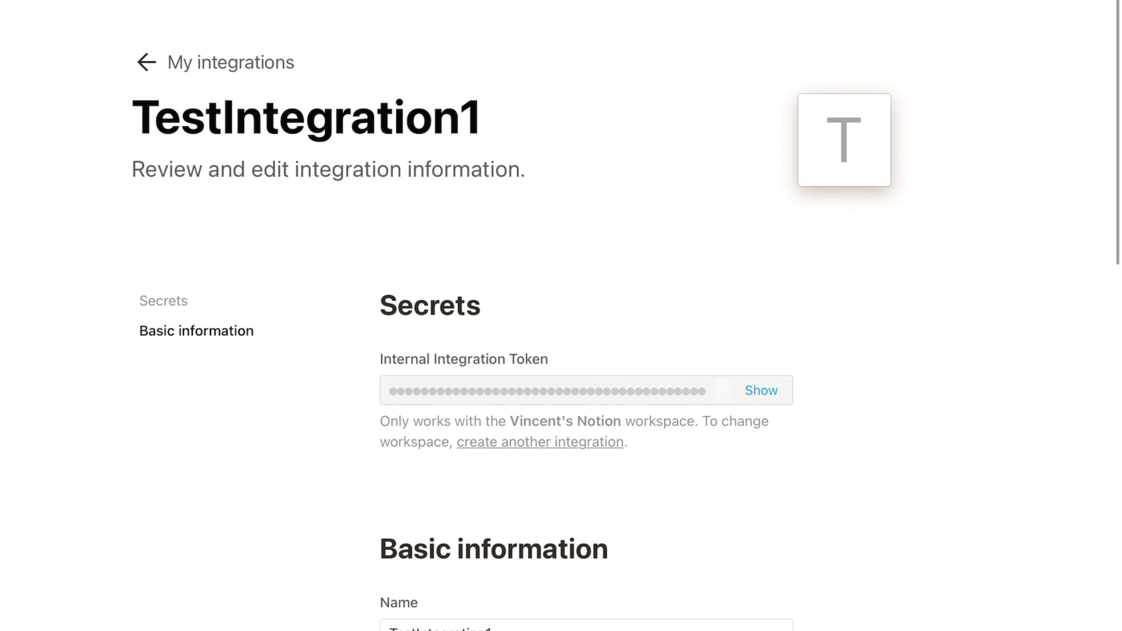
key("alt+Left")
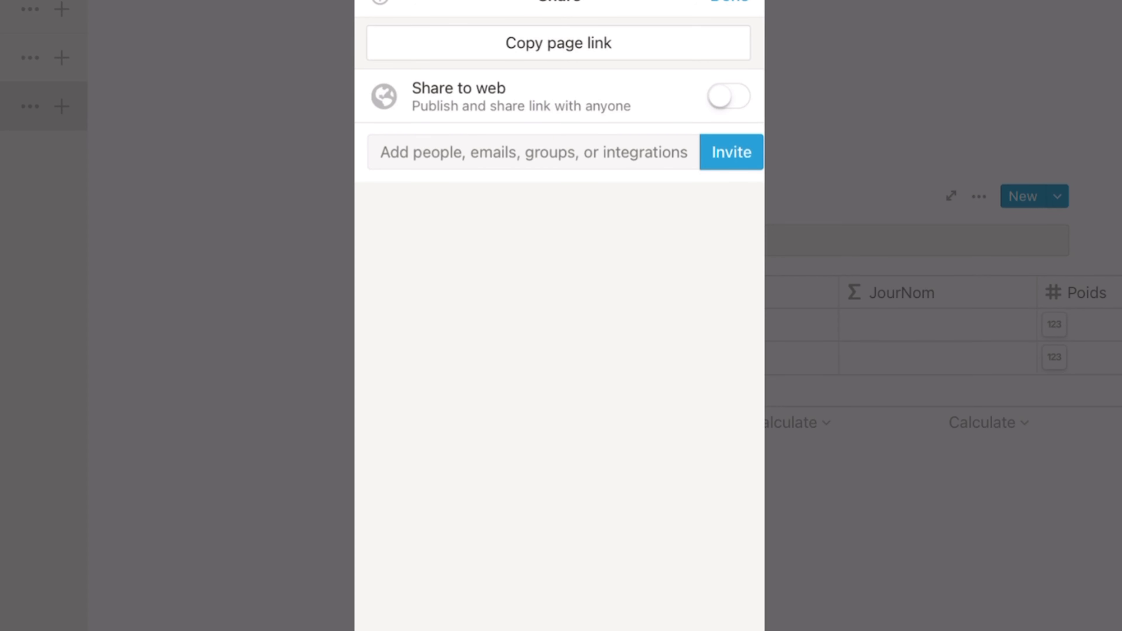
- Share the Suivi quotidien page in Notion with the TestIntegration1 integration, using the Can edit permission
left_click(530, 152)
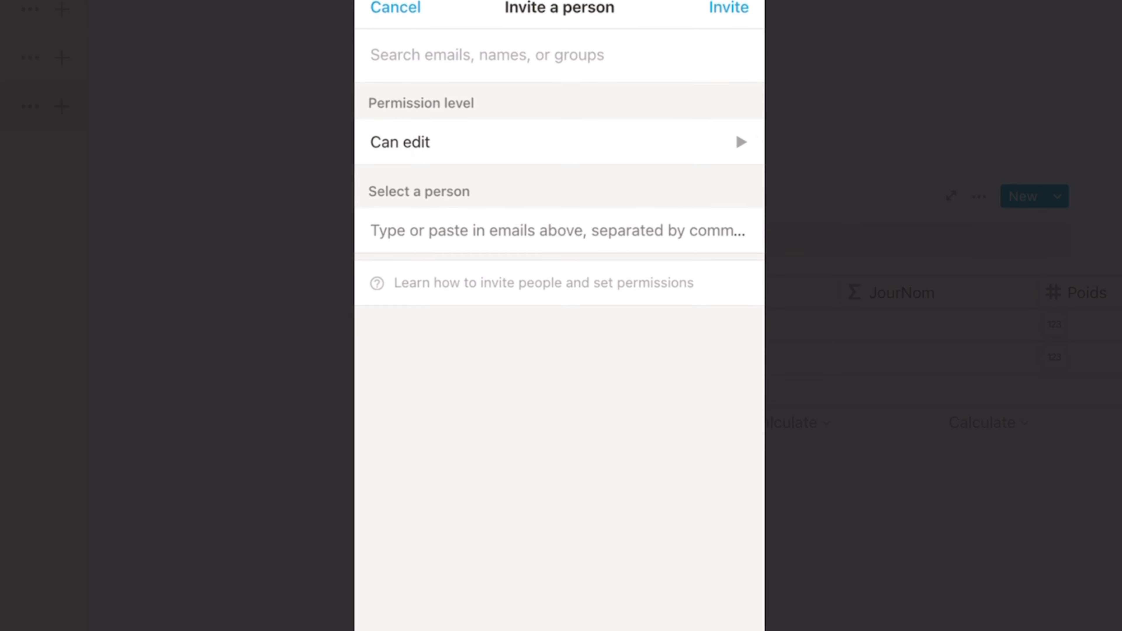
left_click(454, 219)
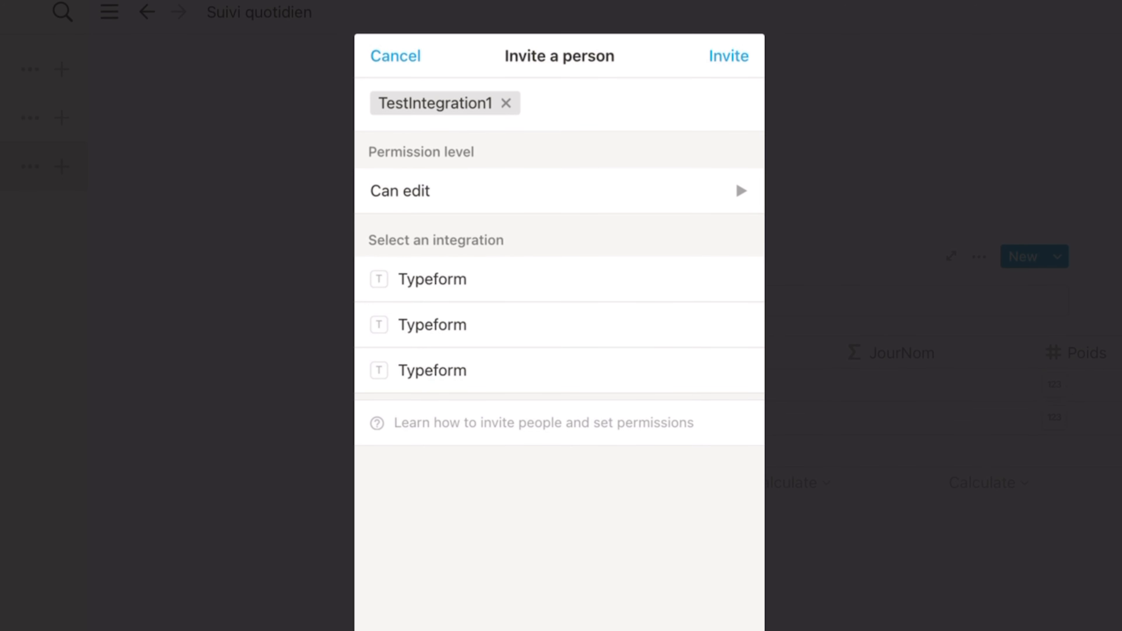
key("Return")
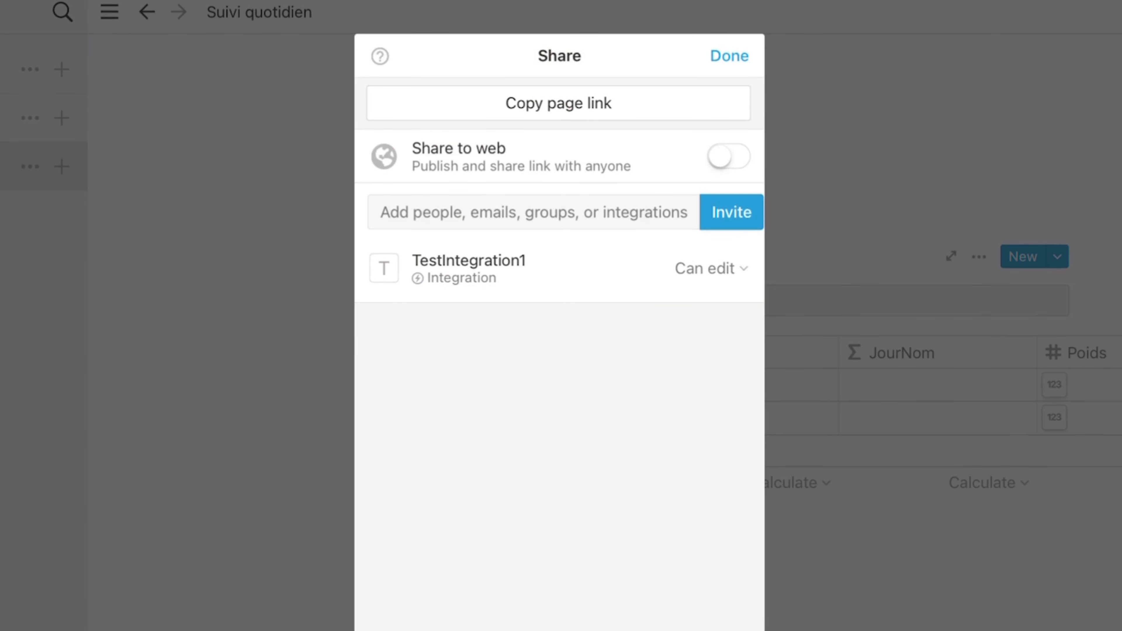
left_click(729, 56)
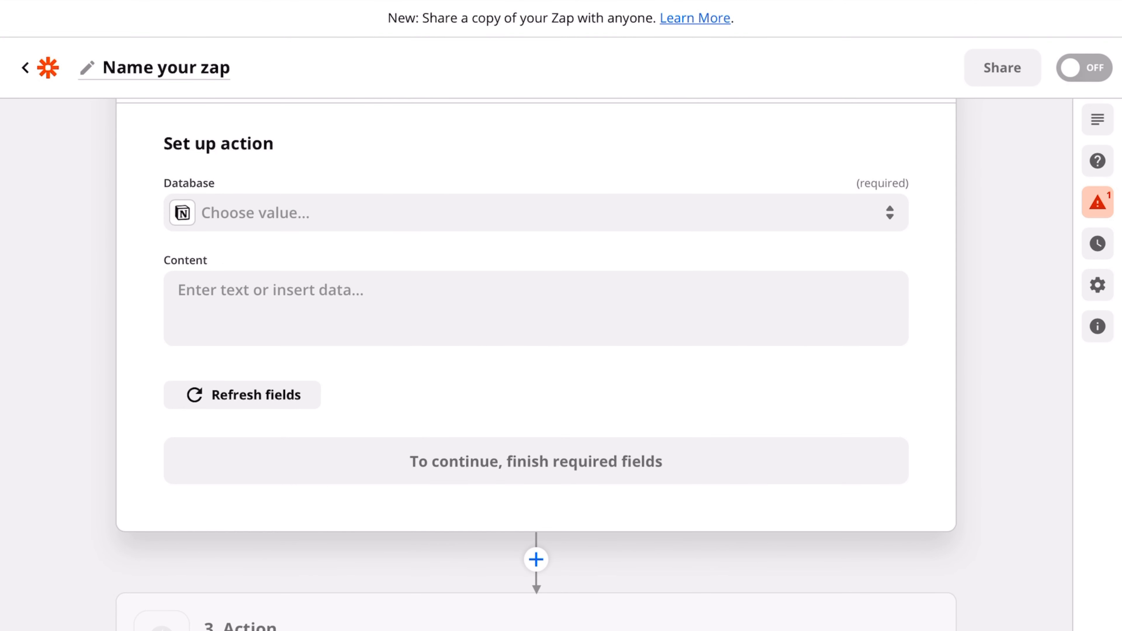
- Back in Zapier, refresh the action's fields and set its database to Prospection
left_click(242, 395)
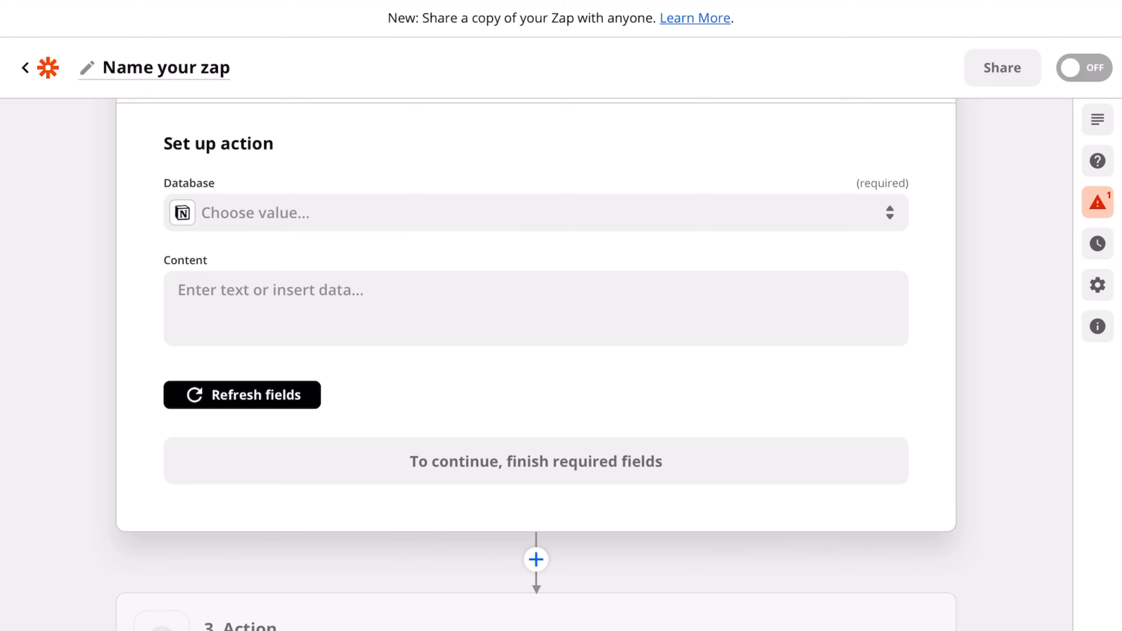
left_click(535, 213)
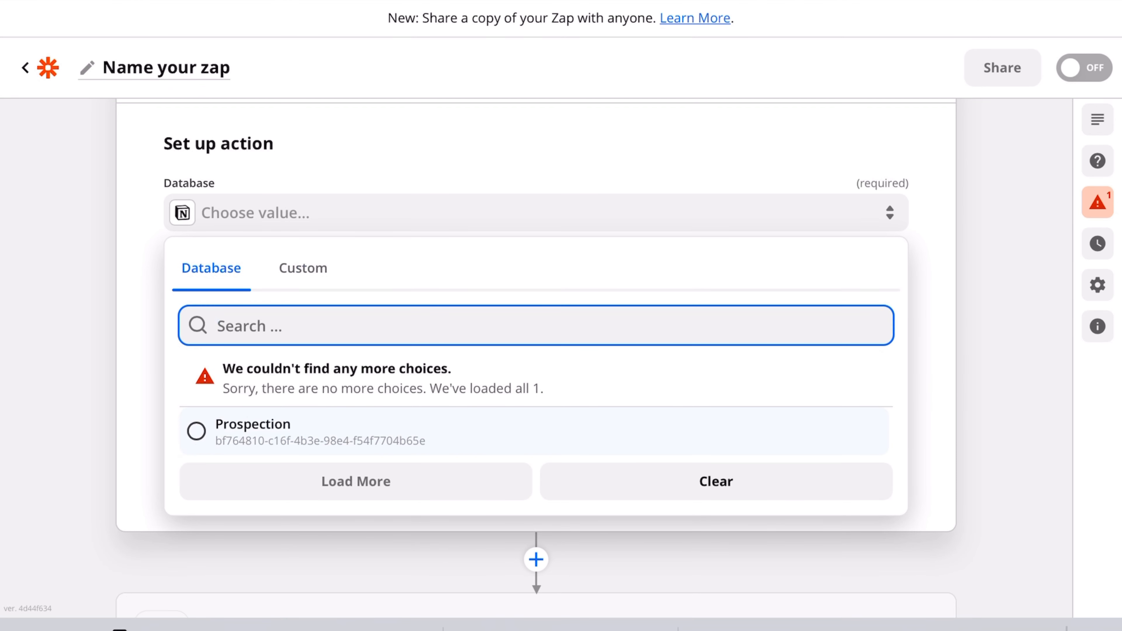
left_click(309, 431)
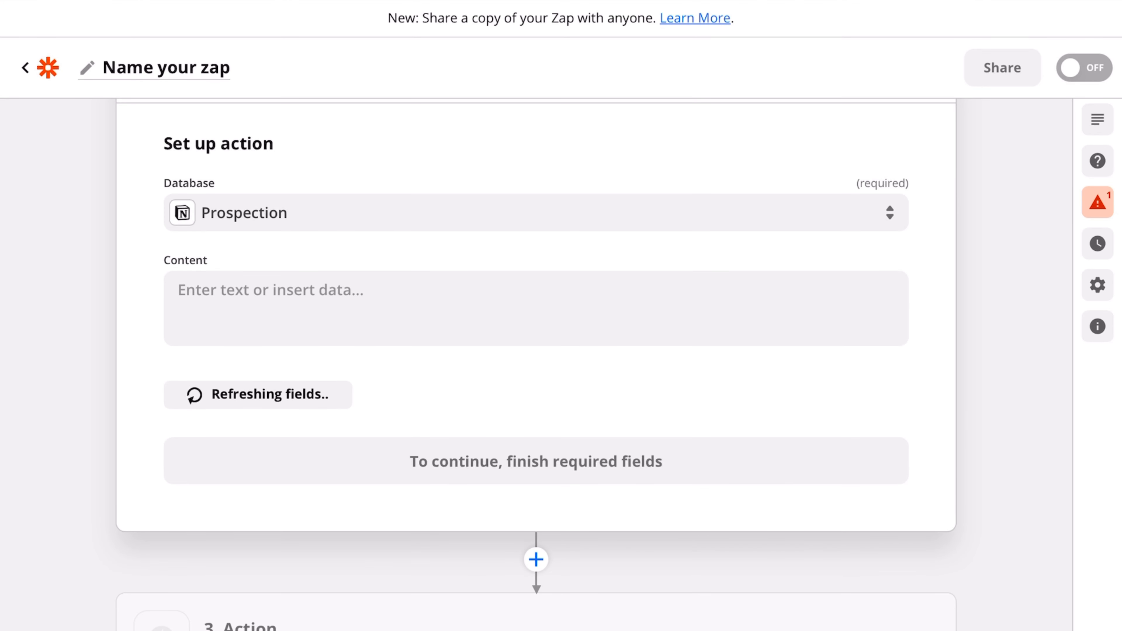
- Set the Notion action's database to Suivi
scroll(536, 362, "up", 5)
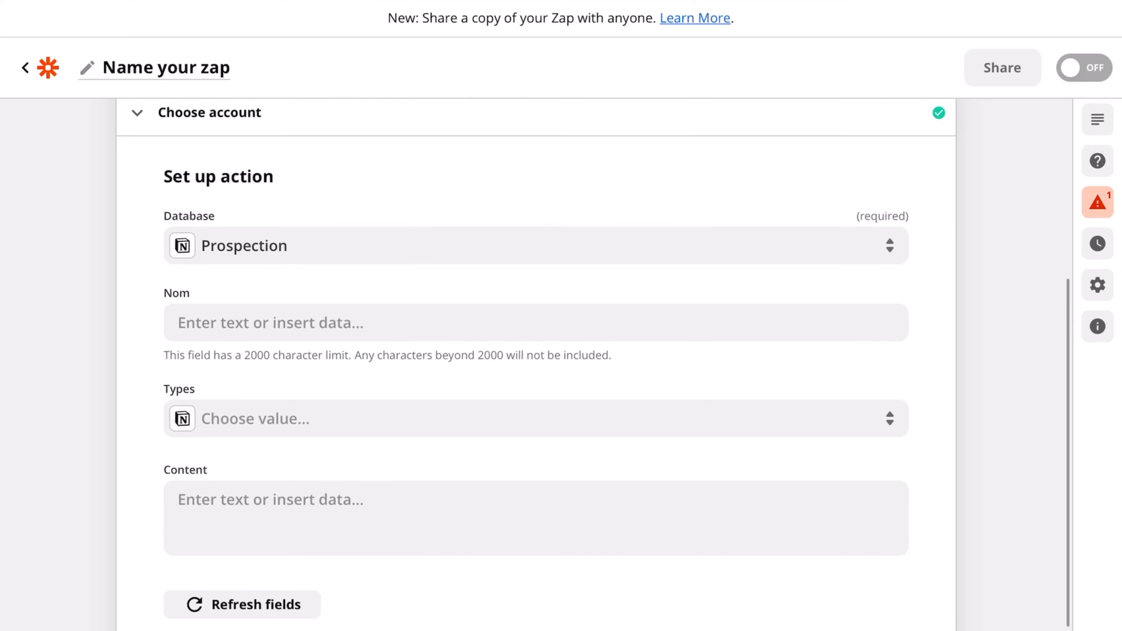
scroll(536, 363, "down", 1)
scroll(535, 362, "down", 2)
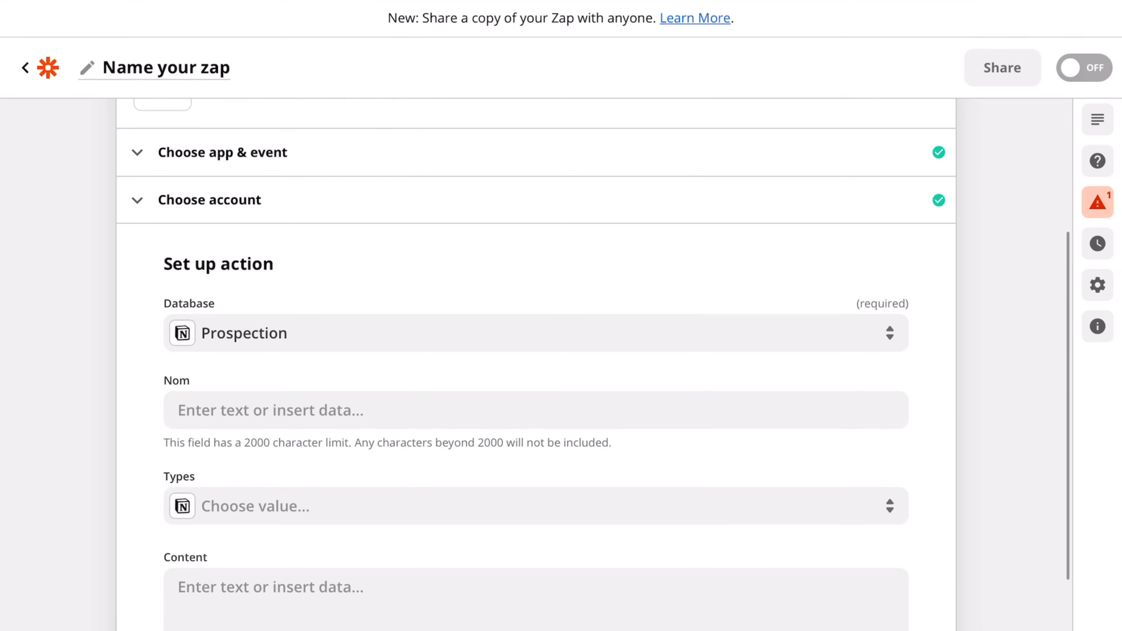
left_click(535, 332)
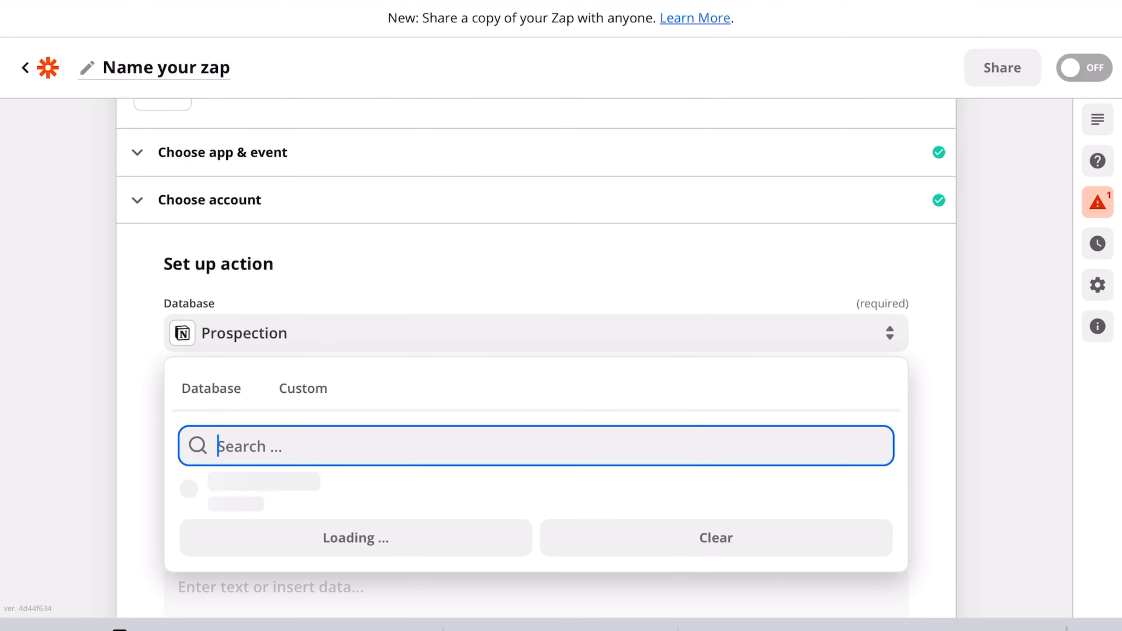
key("Down")
key("Return")
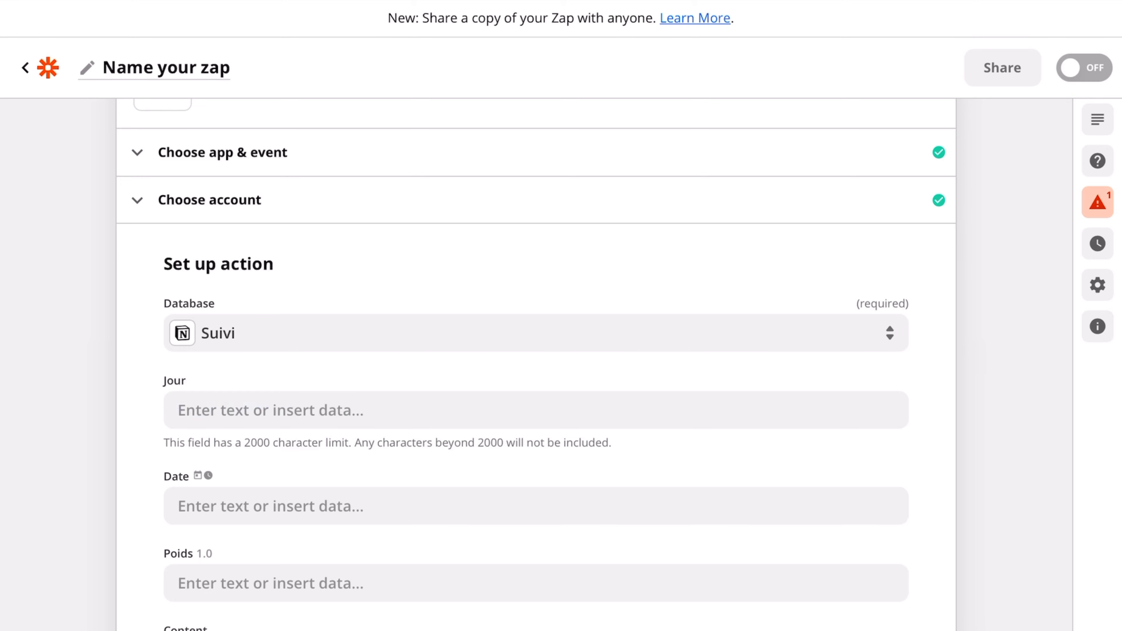
- Insert the Every Day trigger's Date Day value into the action's Jour field
left_click(270, 410)
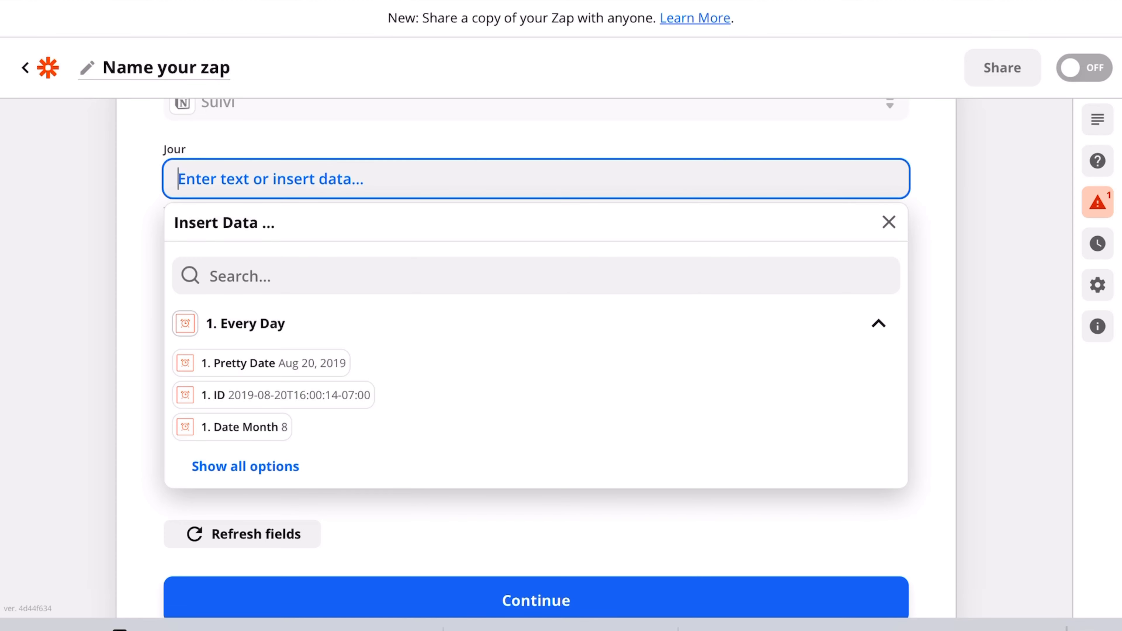
left_click(245, 466)
scroll(309, 443, "down", 2)
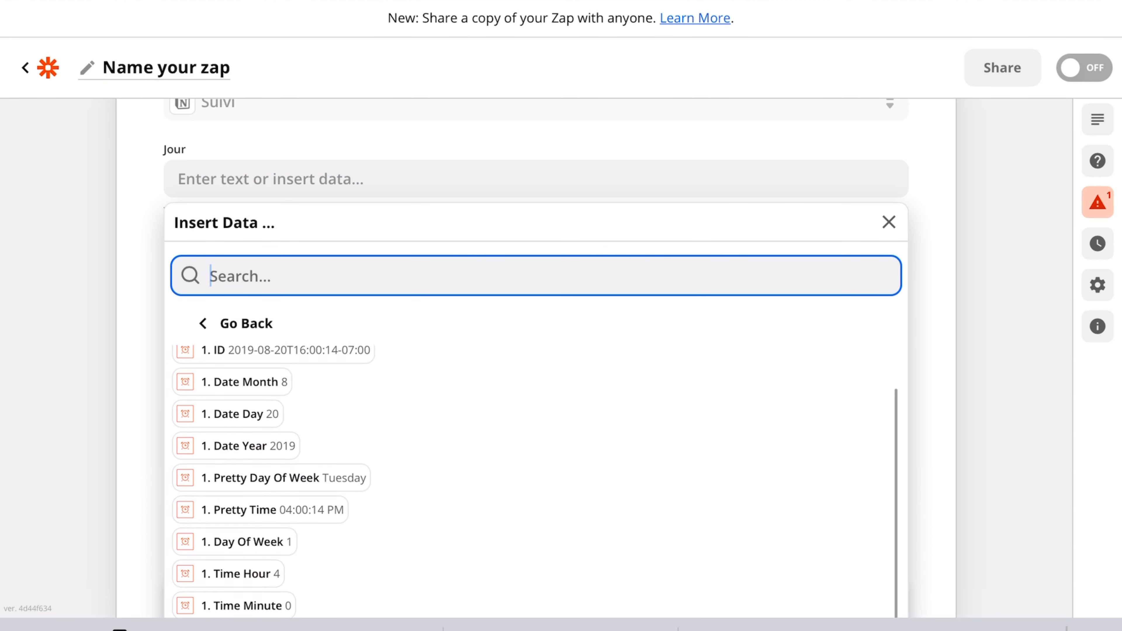
scroll(272, 481, "up", 1)
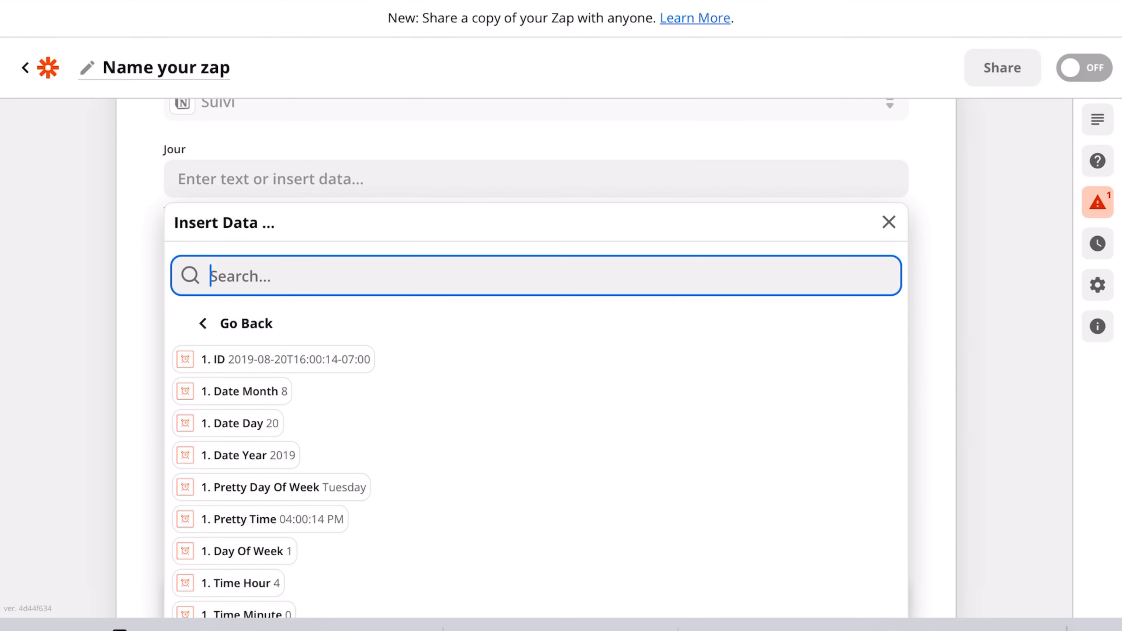
left_click(228, 424)
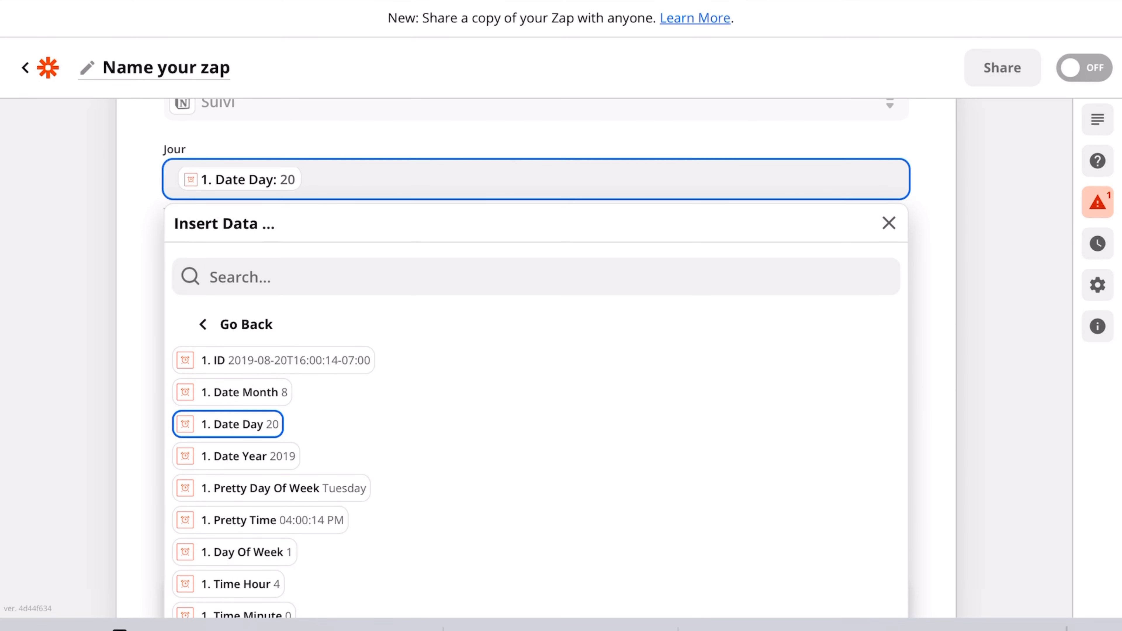
- Append Date Month and Date Year to the Jour field after Date Day, separating the three values with slashes
type("<<<")
key("BackSpace")
key("BackSpace")
key("BackSpace")
type("/")
left_click(232, 392)
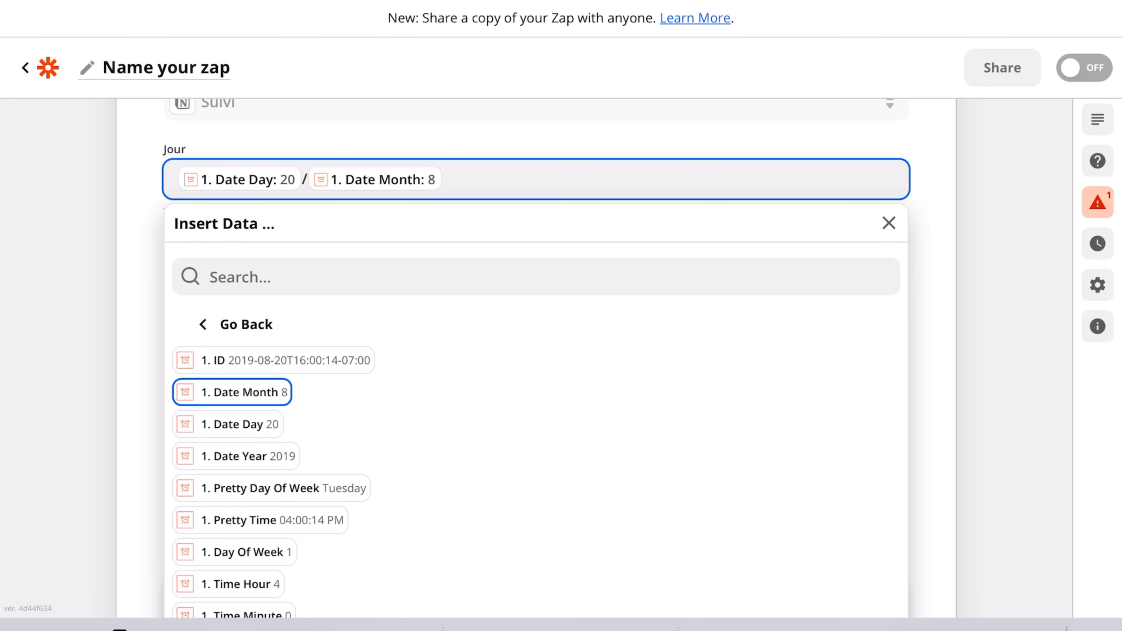
type("/")
left_click(236, 456)
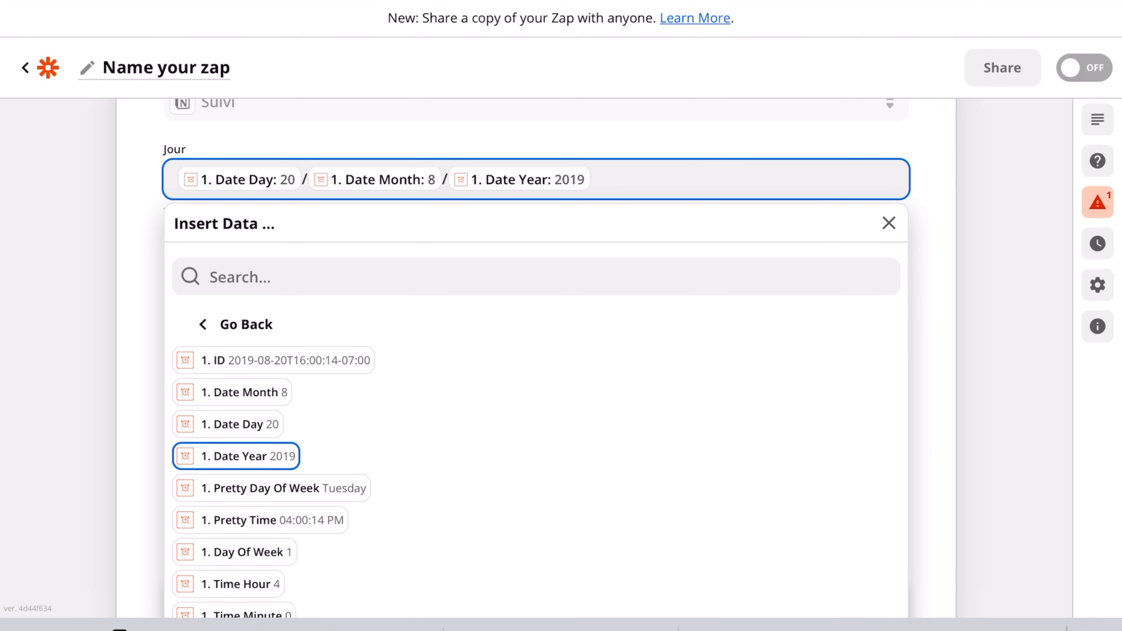
left_click(888, 223)
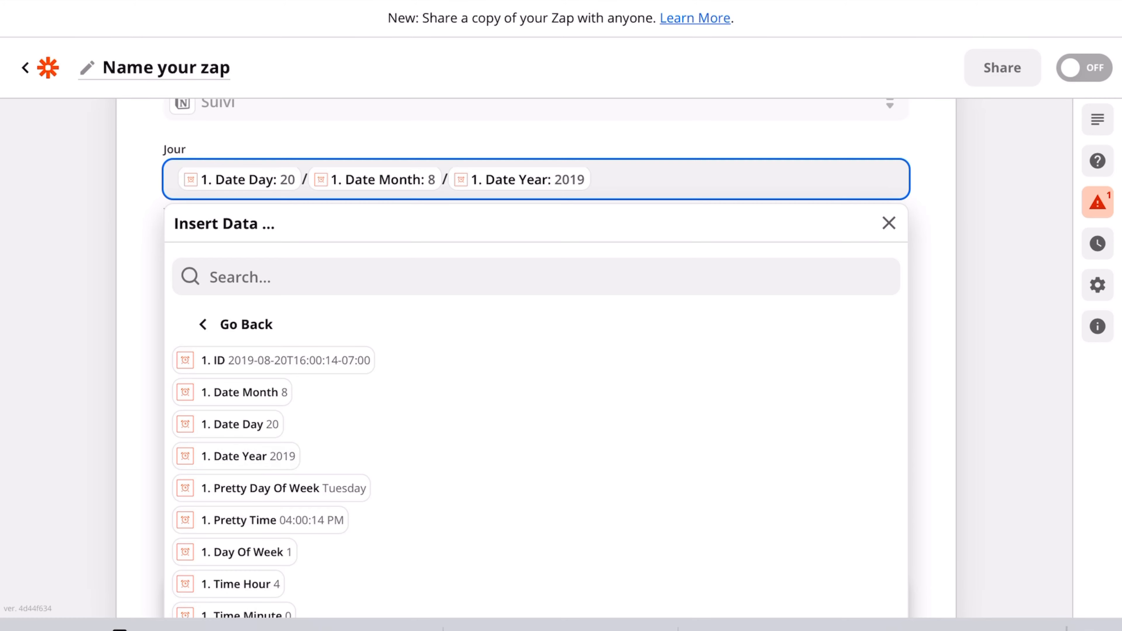
- Fill the Notion action's Date field with the Every Day trigger's ID value, which holds the full date and time
left_click(536, 389)
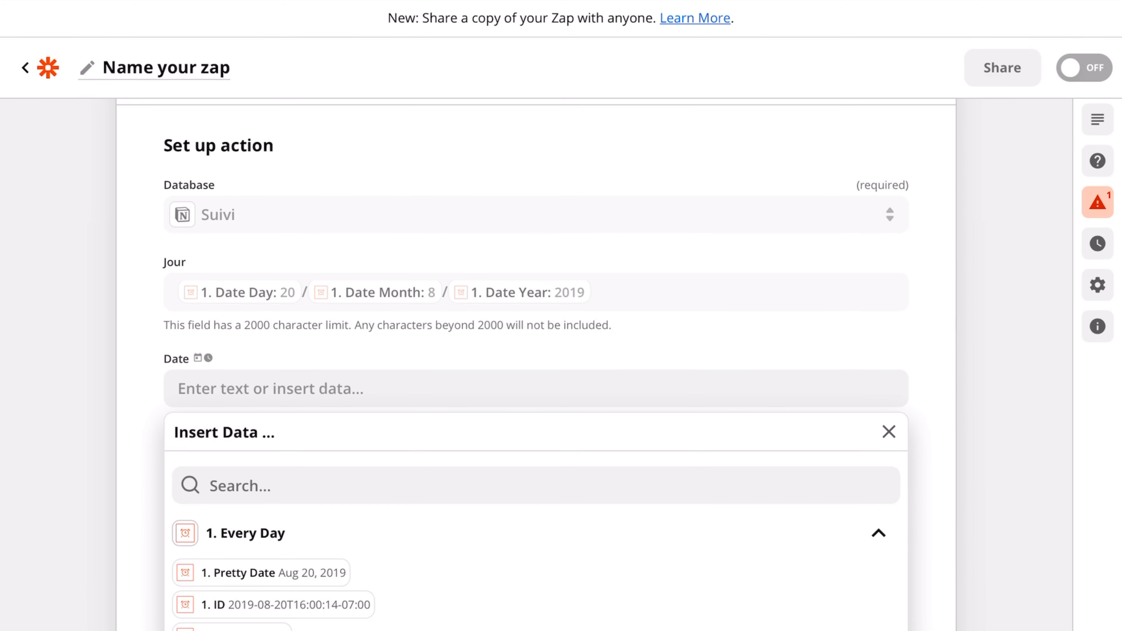
left_click(246, 532)
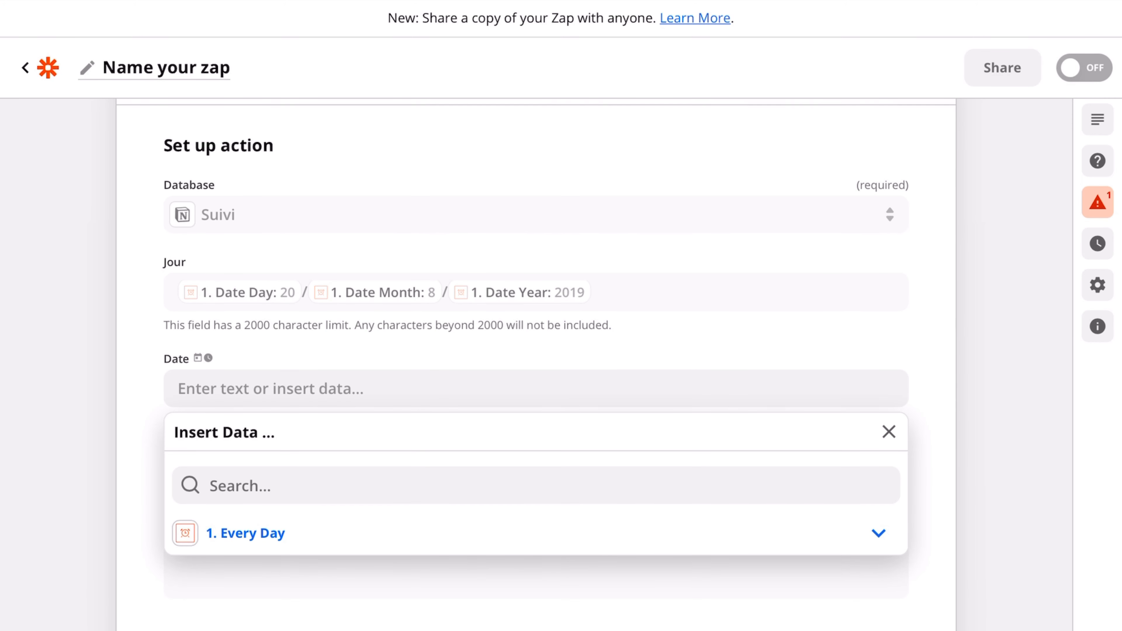
left_click(246, 533)
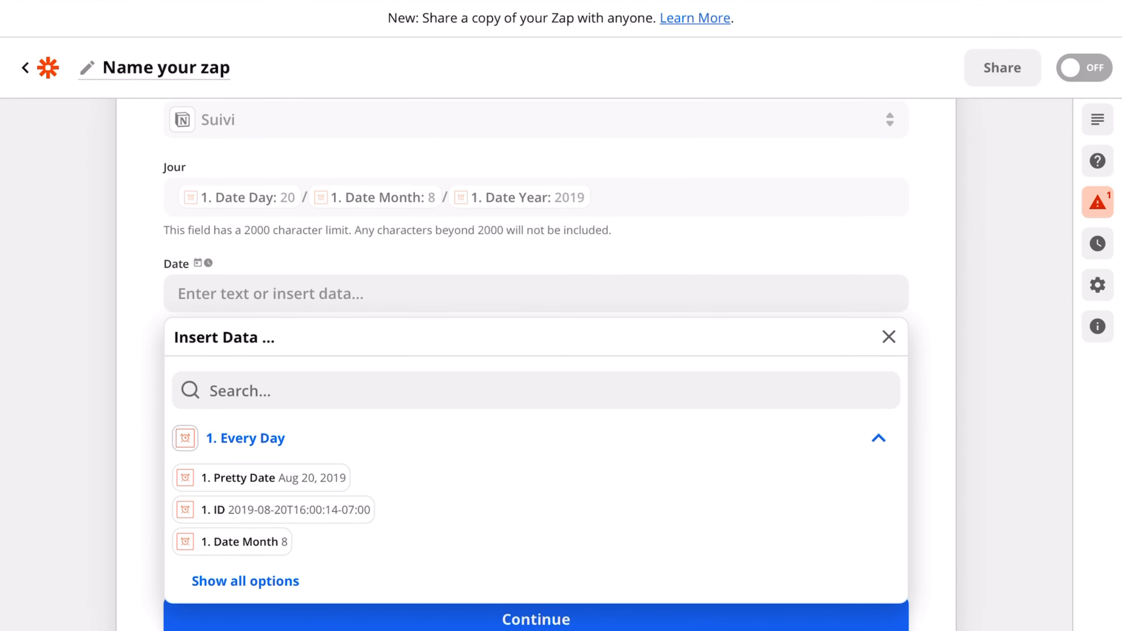
scroll(610, 369, "down", 1)
left_click(246, 534)
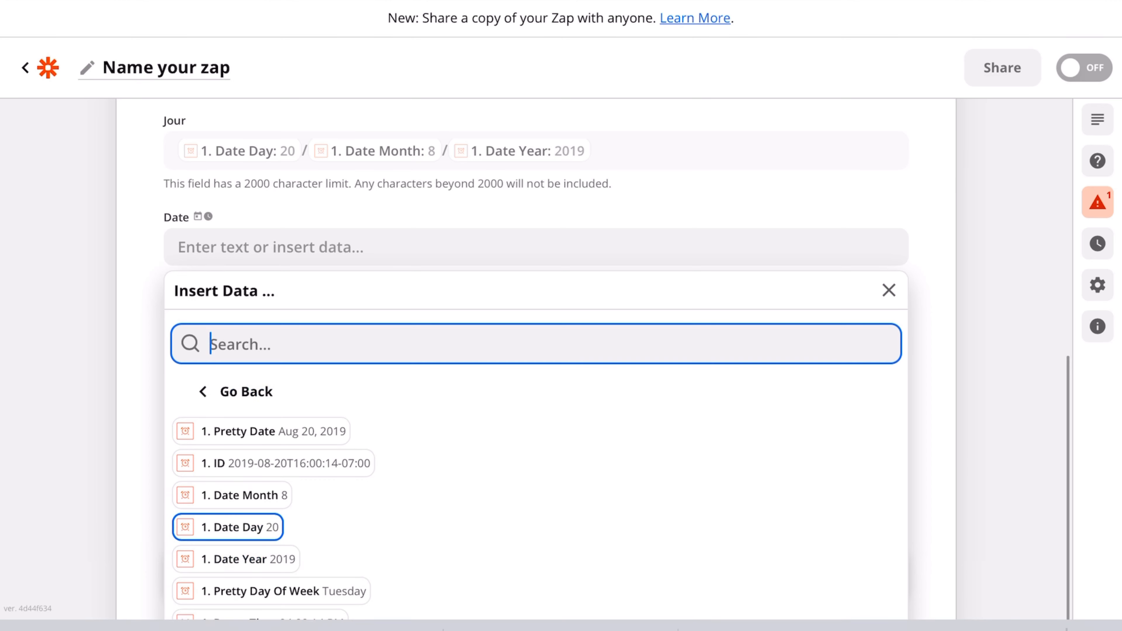
scroll(245, 526, "down", 3)
scroll(271, 513, "down", 2)
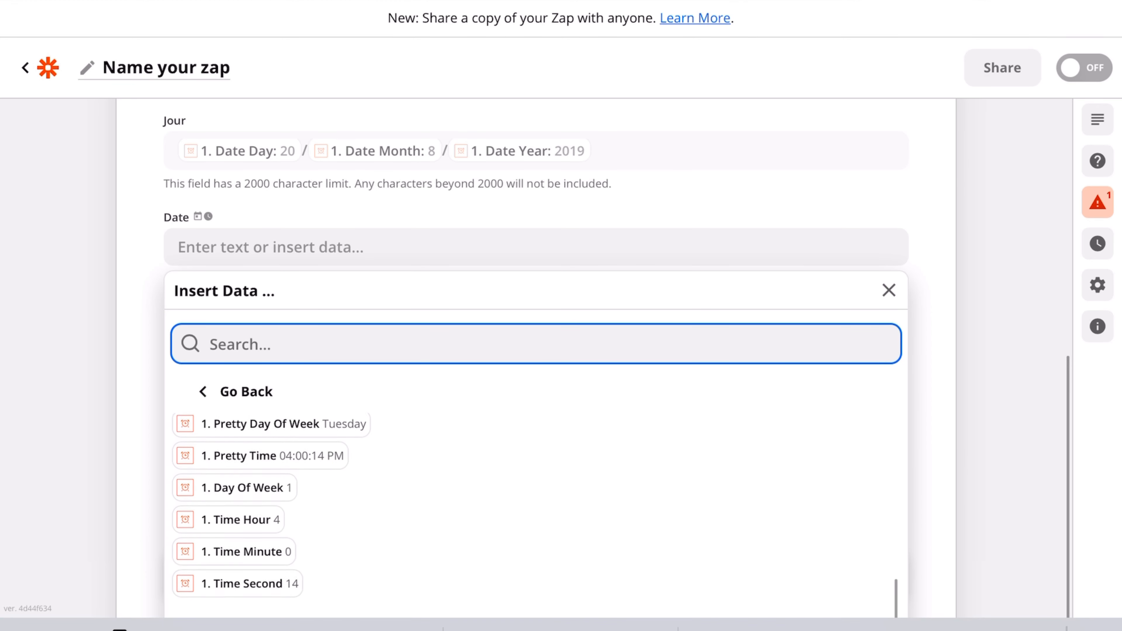
scroll(272, 513, "up", 5)
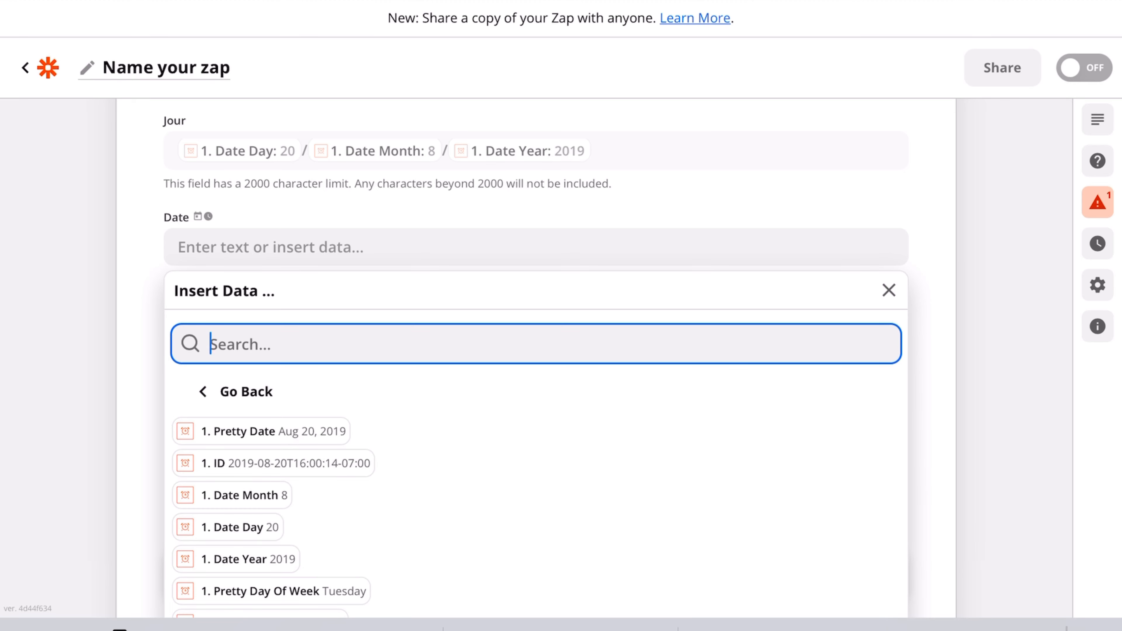
scroll(592, 358, "down", 3)
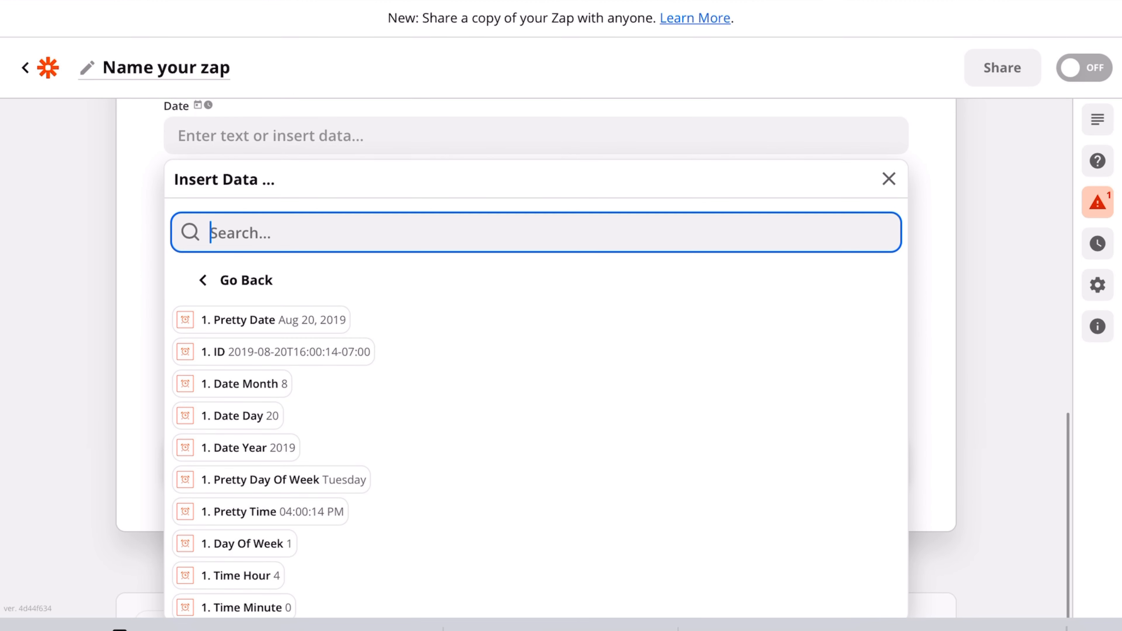
scroll(271, 460, "down", 2)
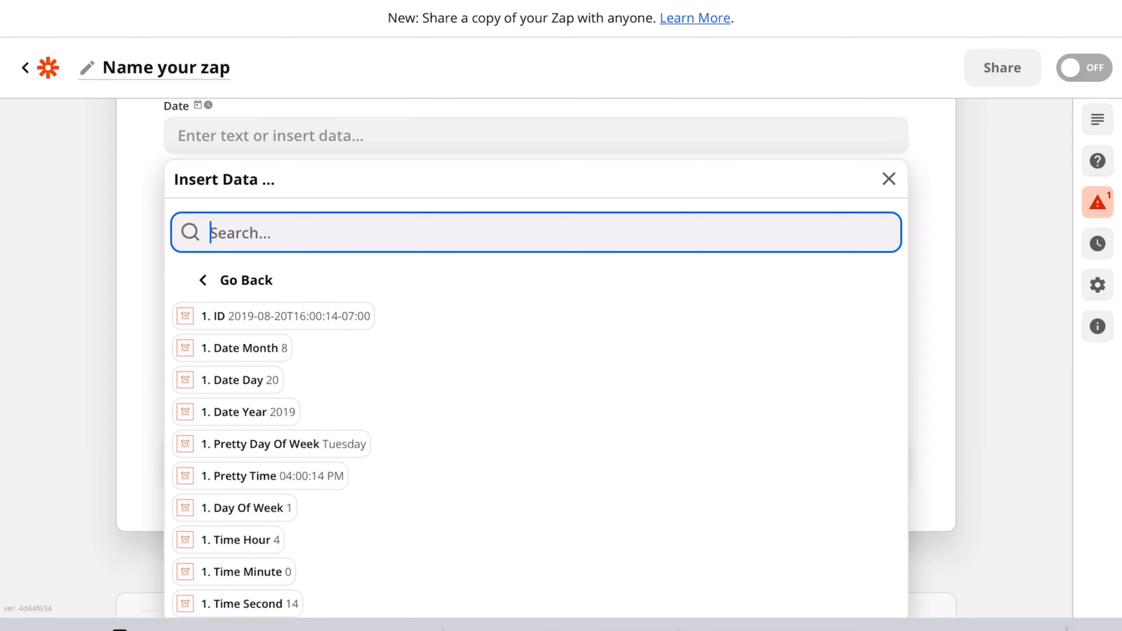
left_click(273, 316)
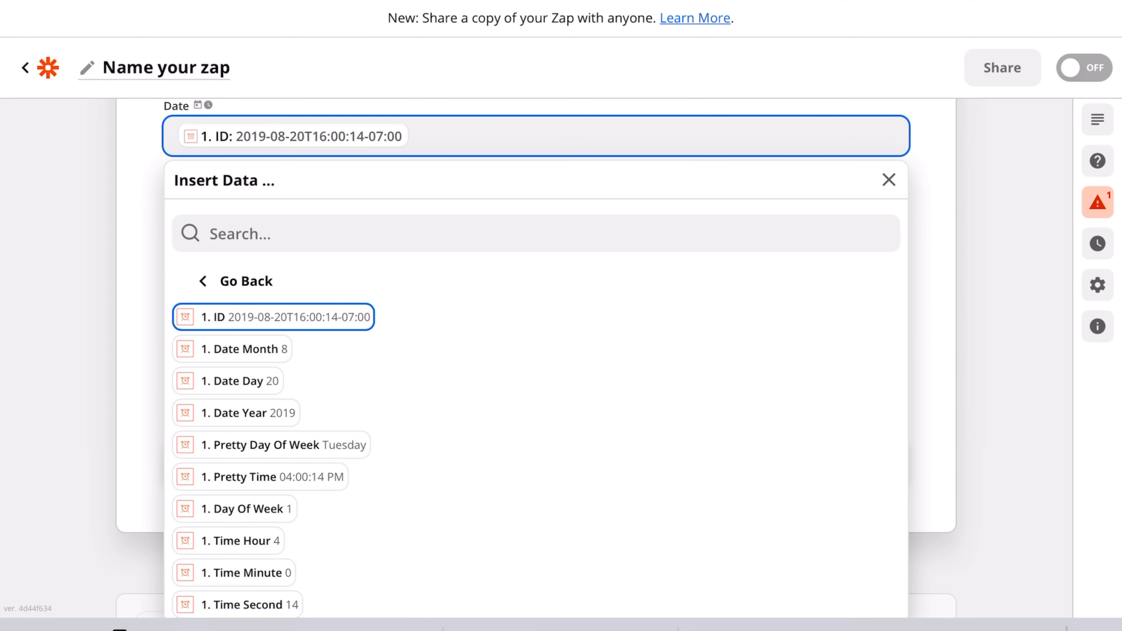
left_click(889, 180)
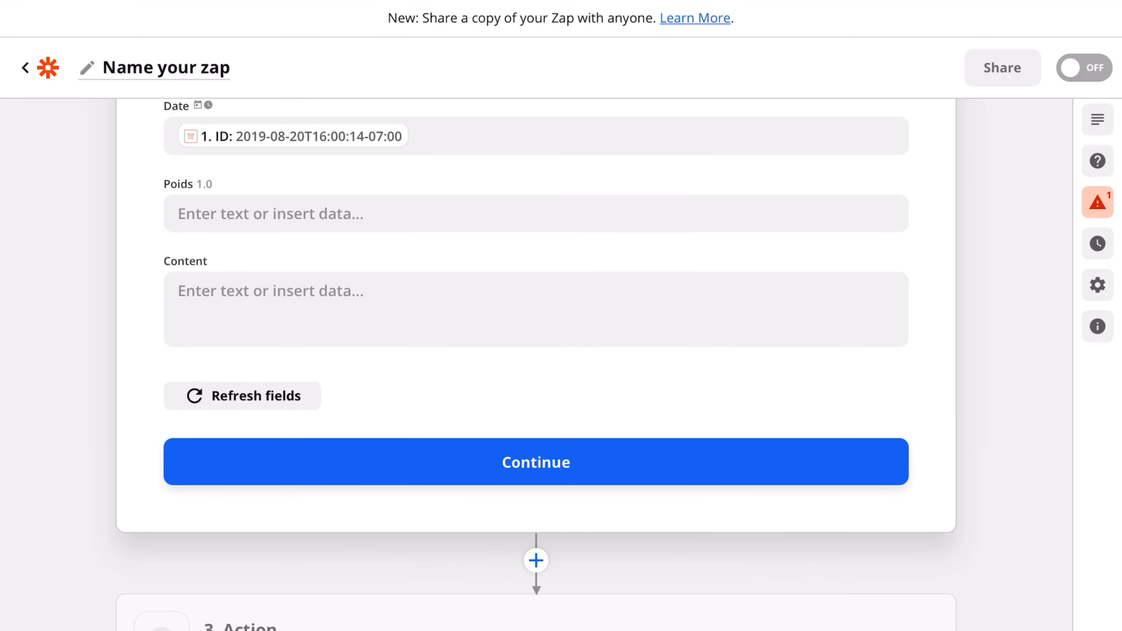
- Leave the Poids and Content fields empty and submit the Notion action's setup
scroll(536, 354, "up", 2)
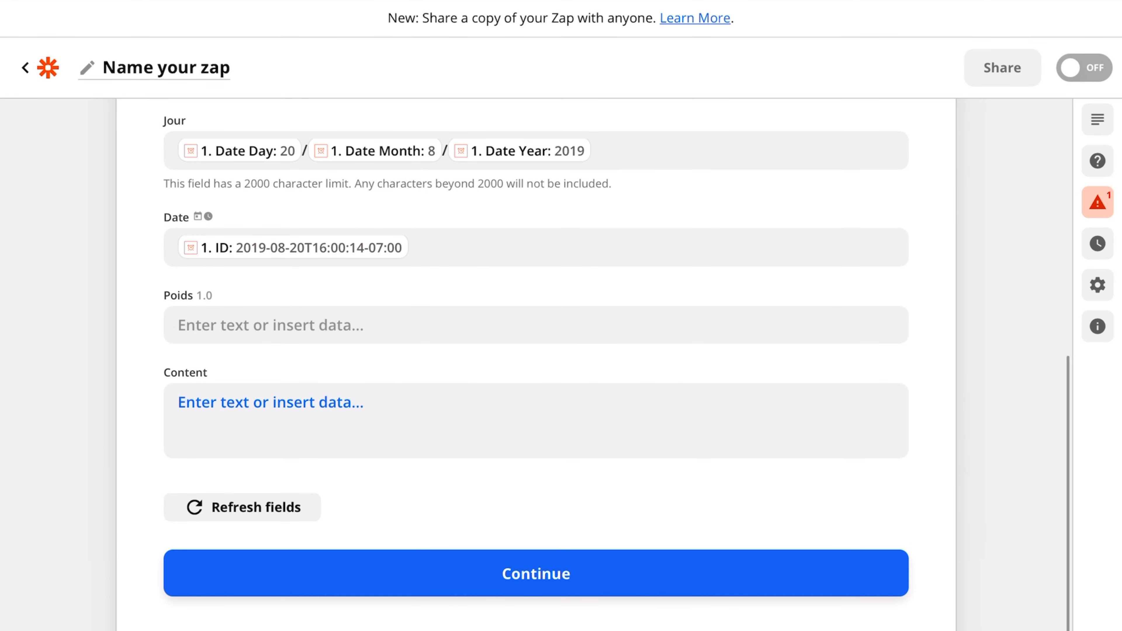
left_click(270, 325)
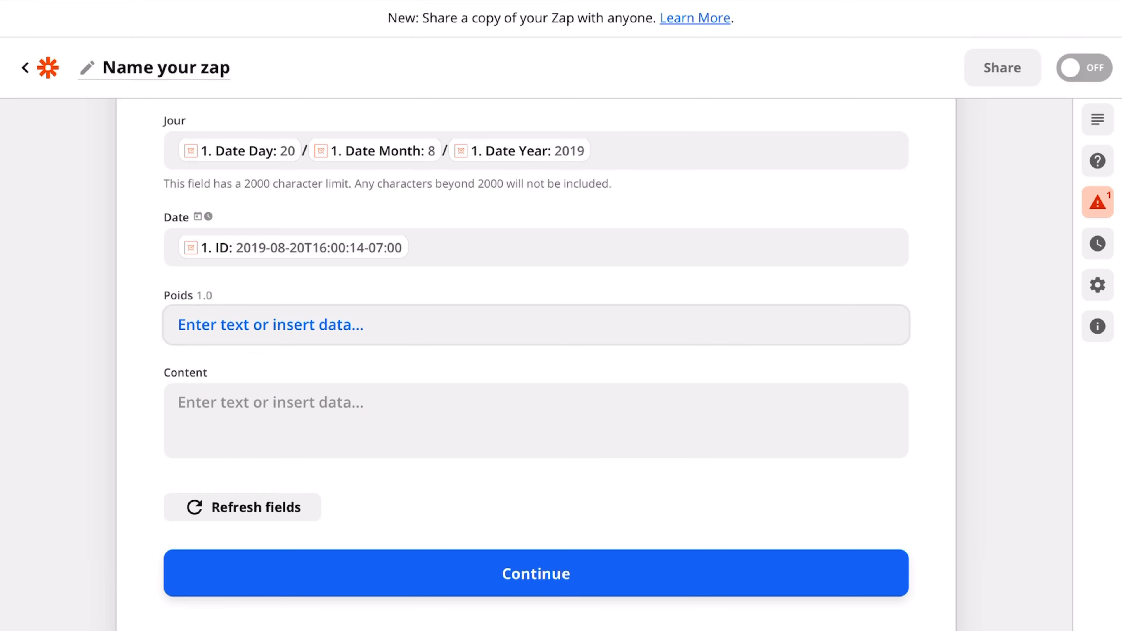
scroll(535, 367, "down", 1)
scroll(536, 367, "up", 3)
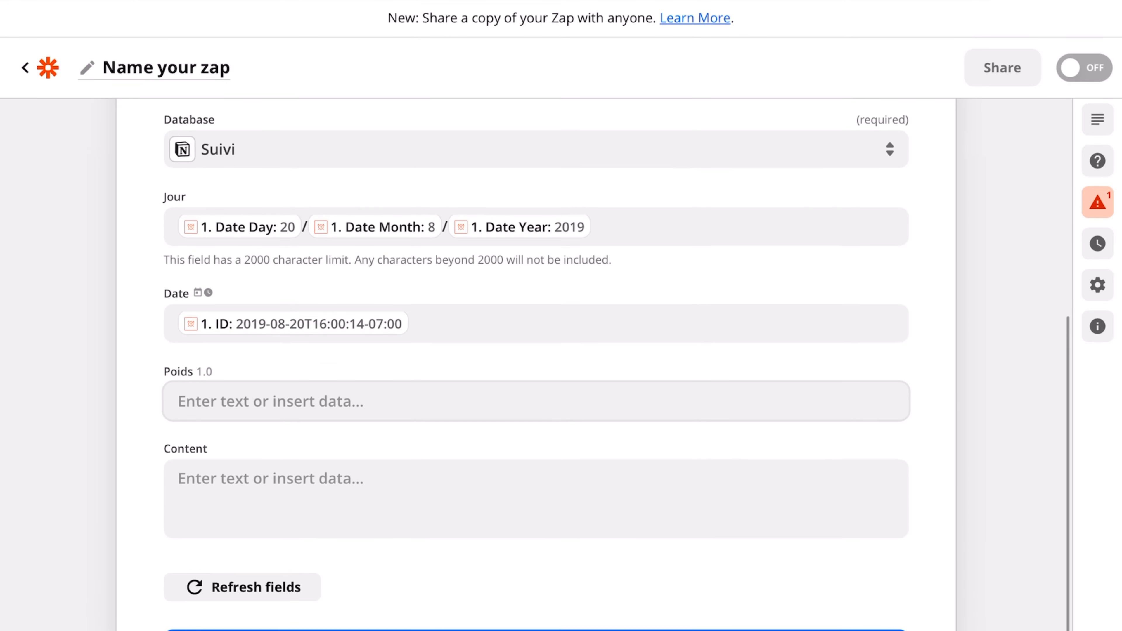
scroll(536, 367, "down", 2)
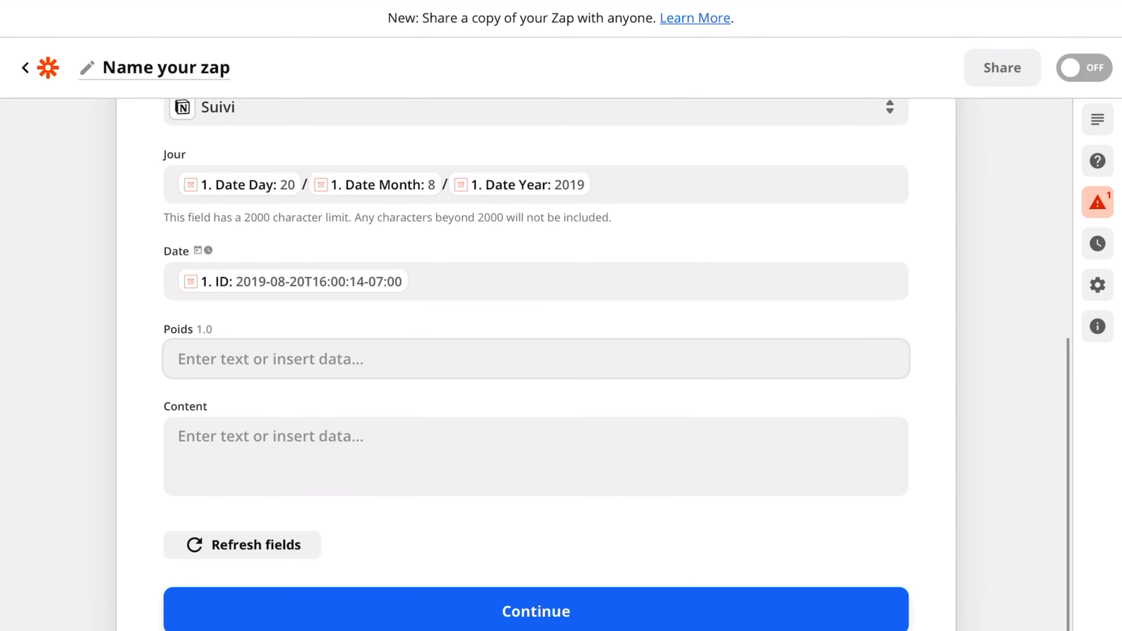
left_click(536, 611)
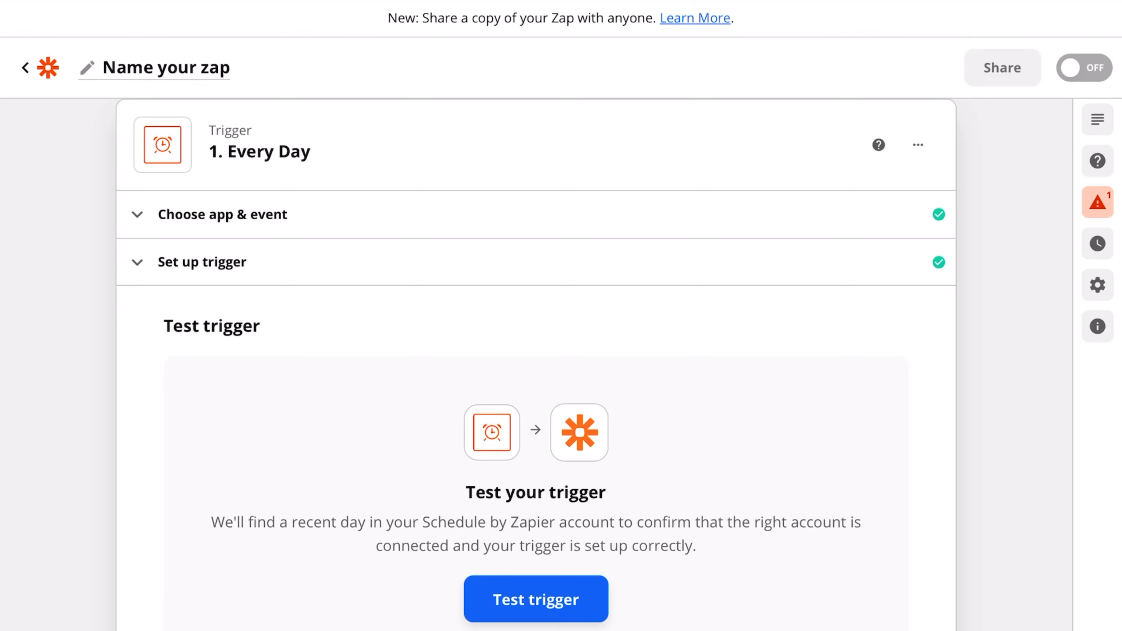
- Test the Every Day trigger and accept the sample day it returns
scroll(536, 362, "down", 7)
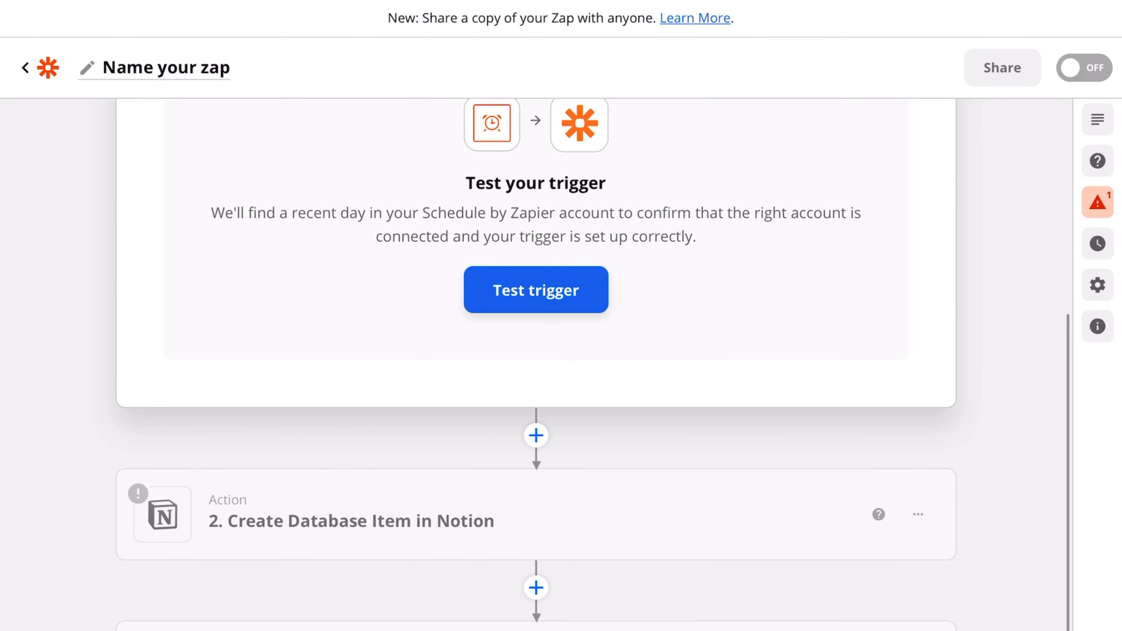
left_click(535, 290)
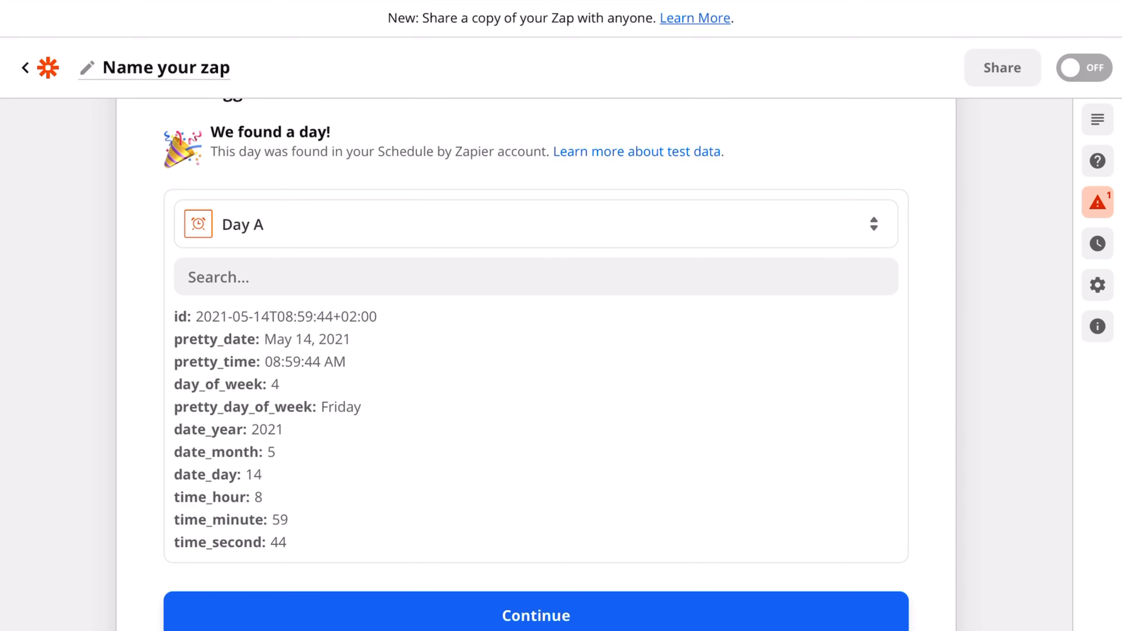
left_click(536, 615)
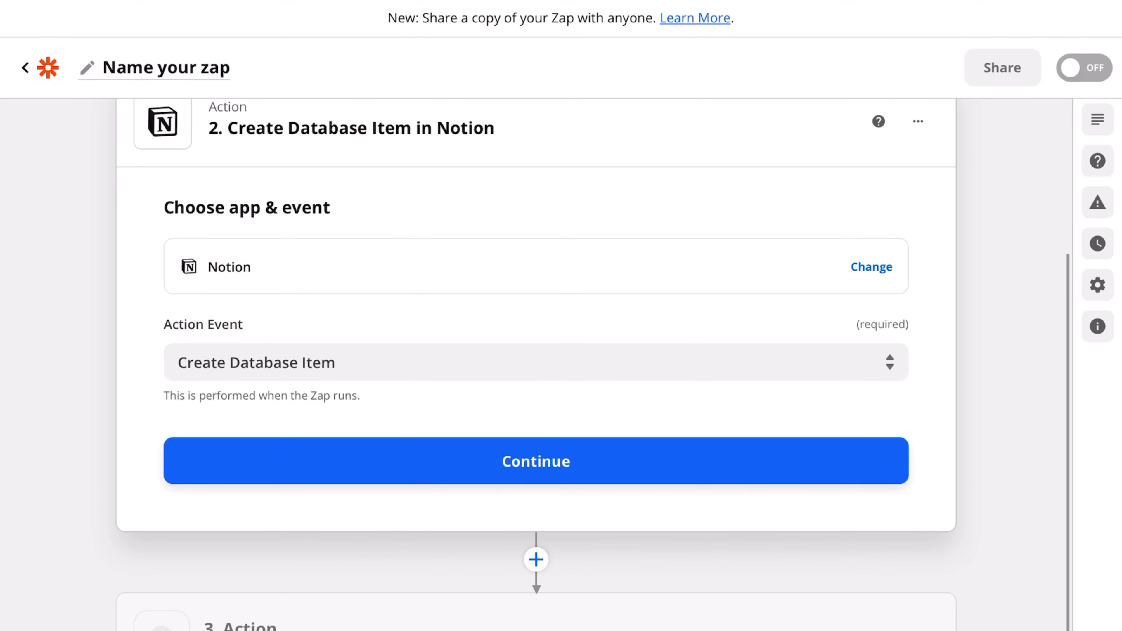
- Accept the Notion action's event, account and field settings, and run its test to send the item to the Suivi database
left_click(535, 461)
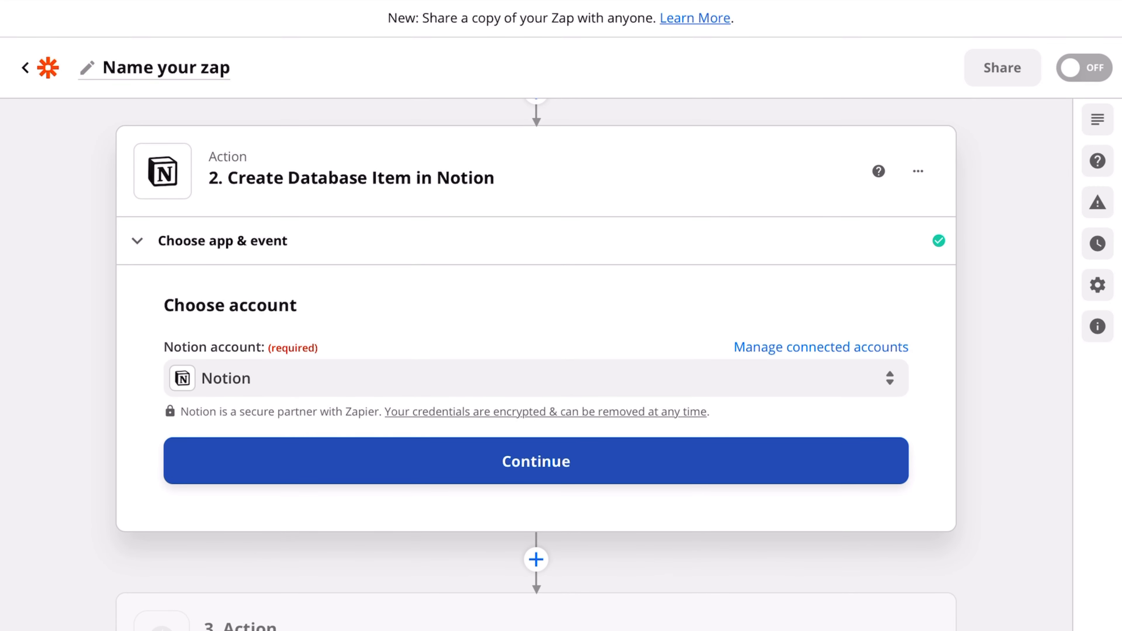
left_click(536, 461)
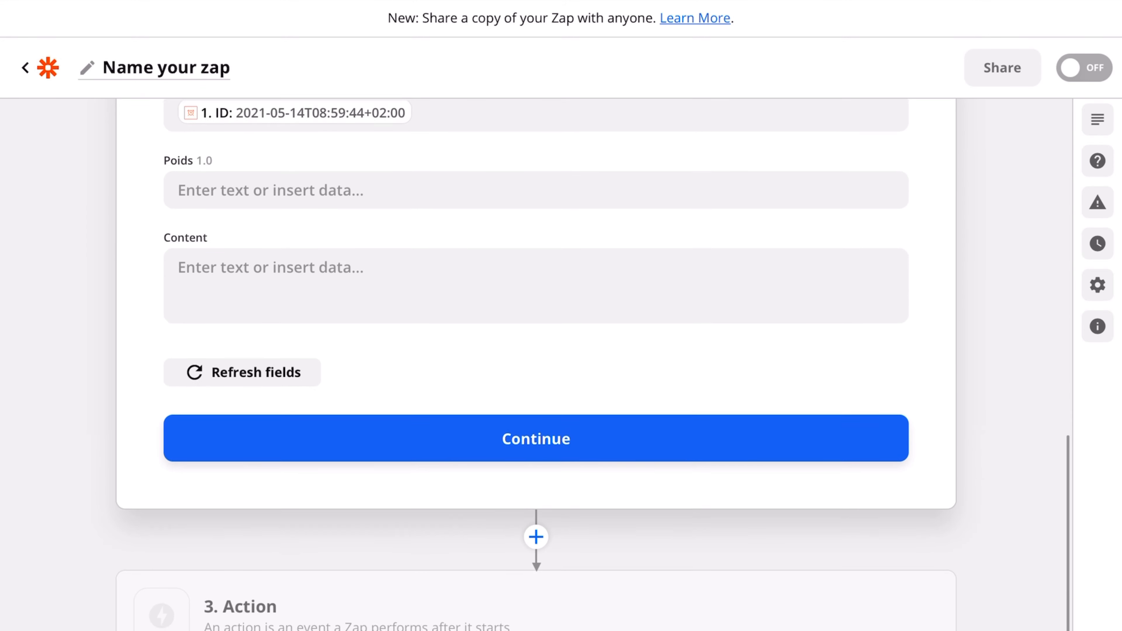
left_click(535, 459)
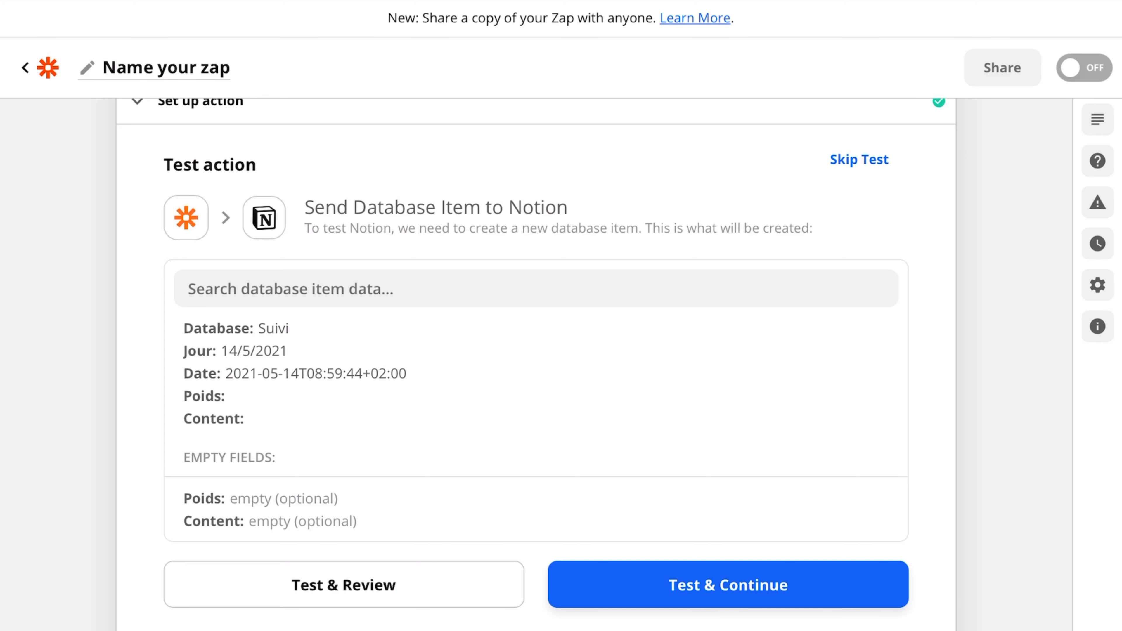
left_click(728, 585)
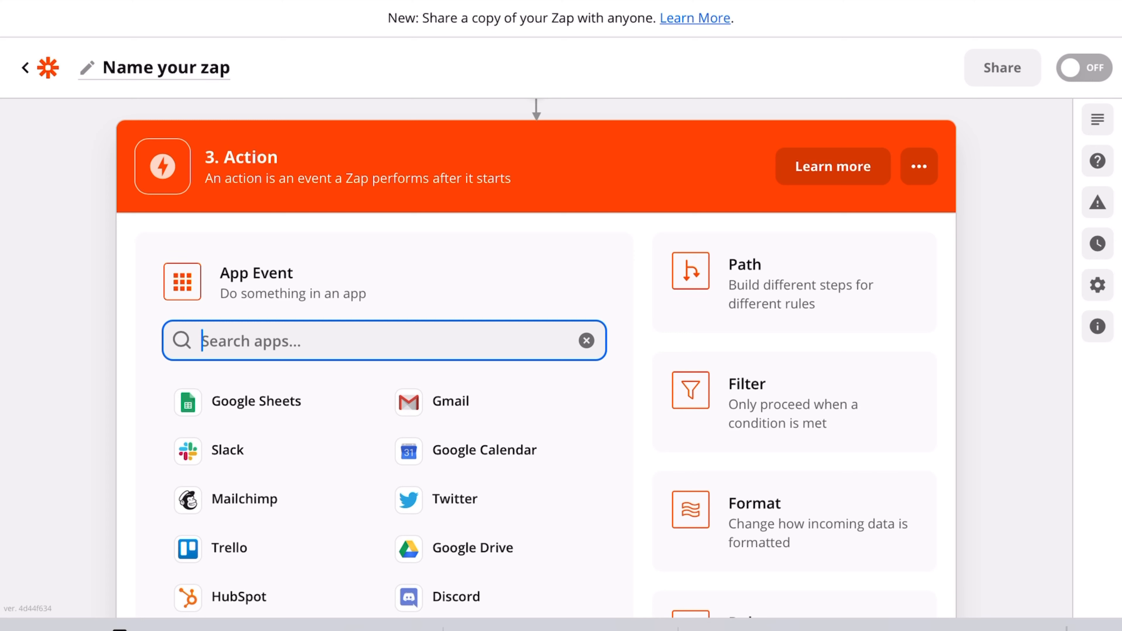
- Name the Zap "Nouveau jour de suivi"
left_click(154, 67)
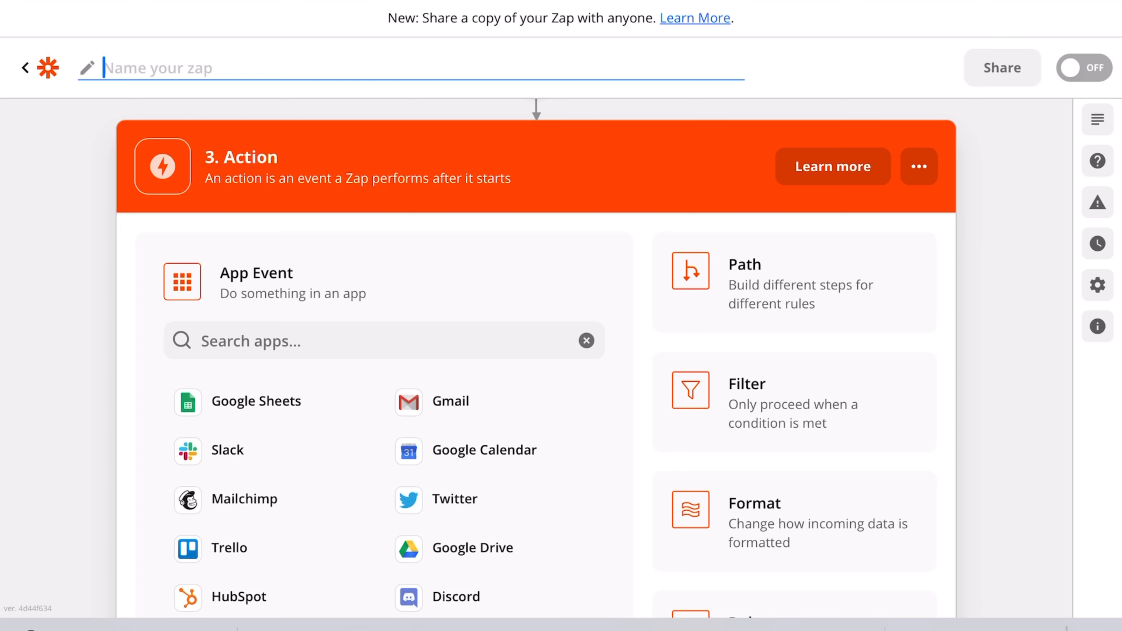
type("Nouveau jour d")
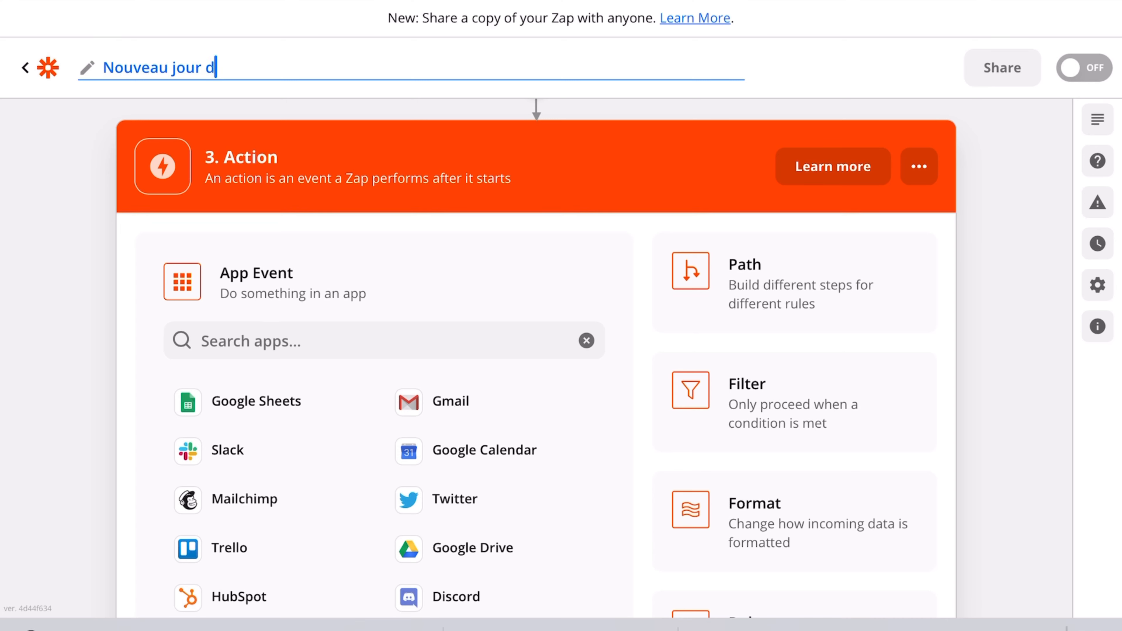
type("e suivi")
key("Return")
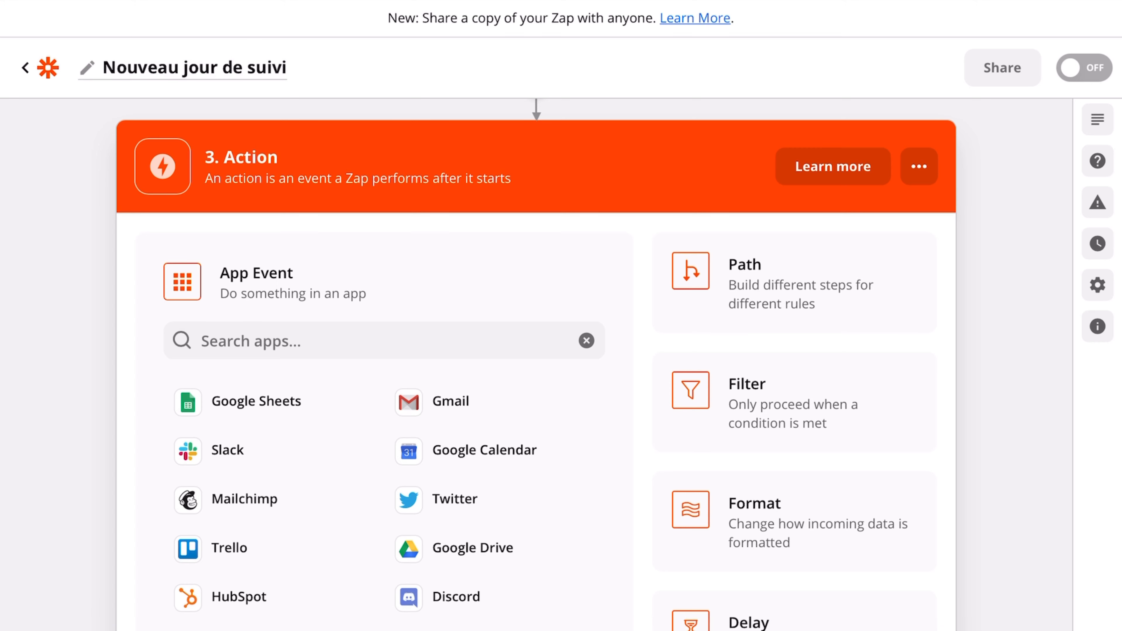